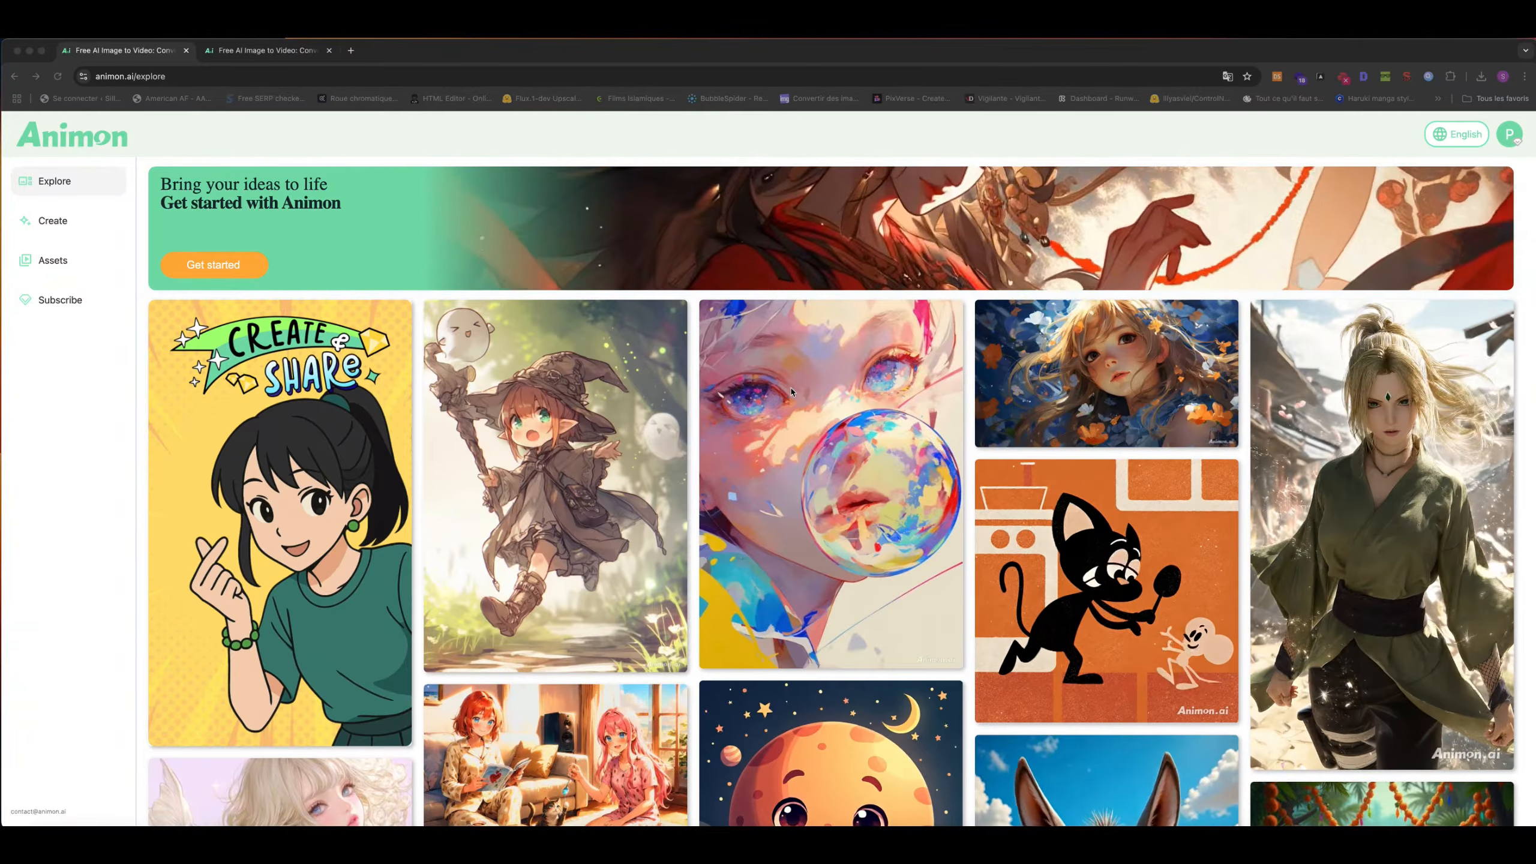
Browse the Explore gallery and examine the sample animations together with the prompts used to make them.
mouse_move(741, 348)
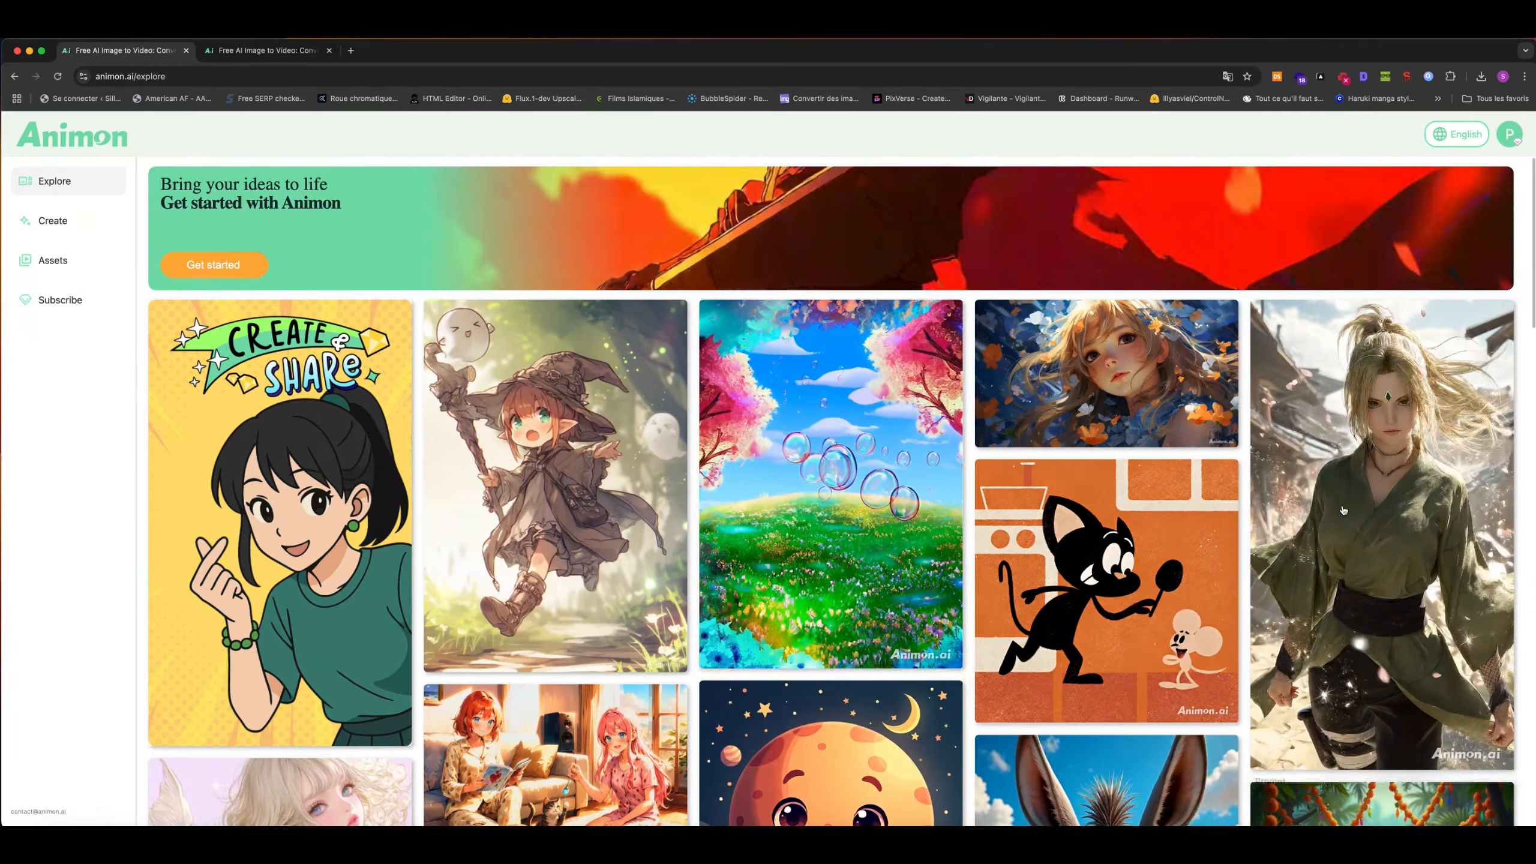
mouse_move(1314, 507)
scroll(1313, 507, down, 6)
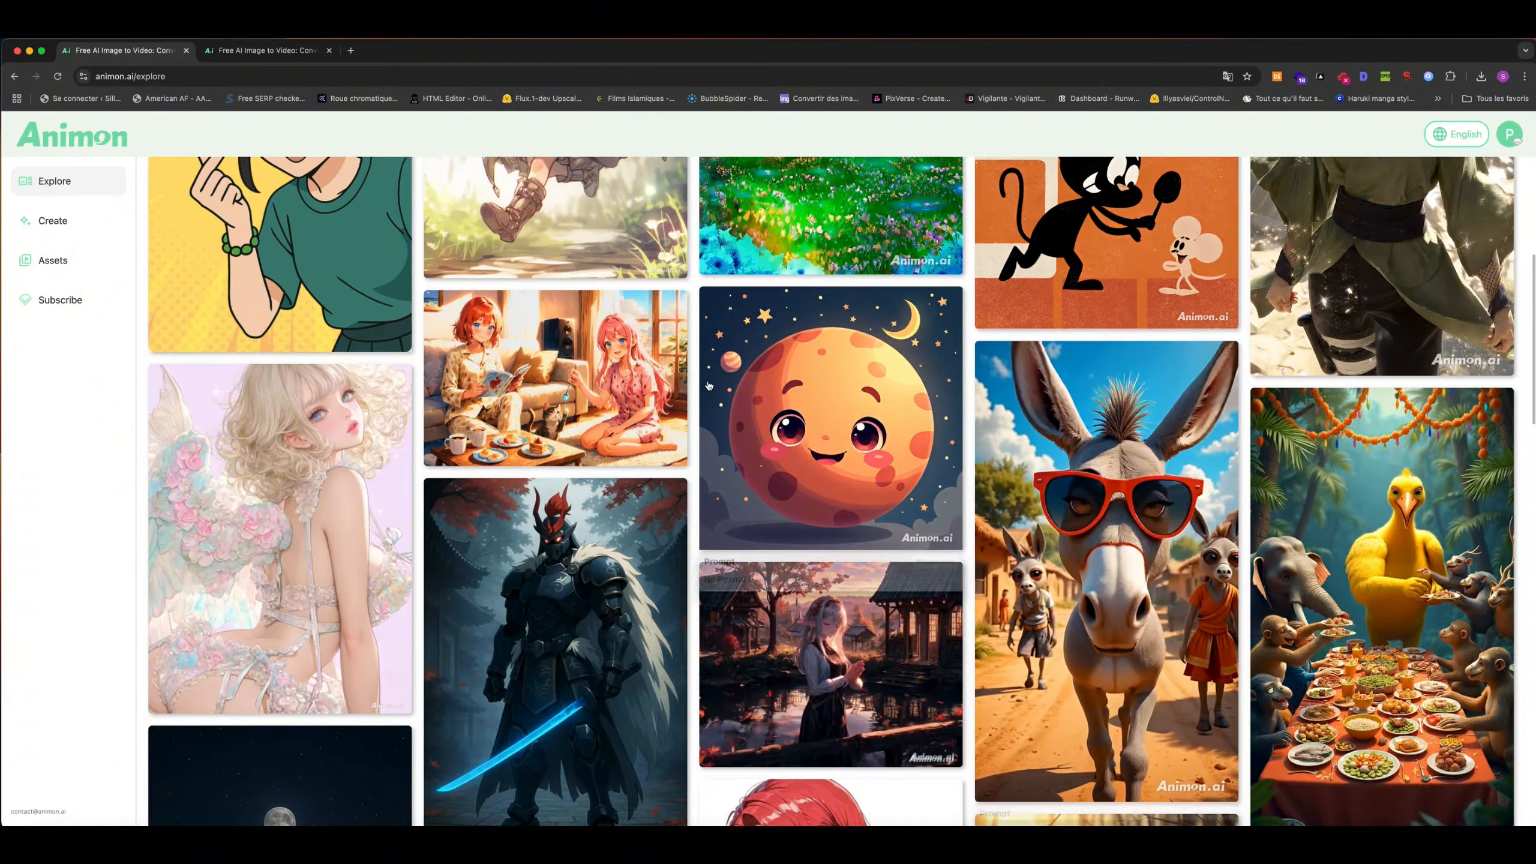
mouse_move(543, 343)
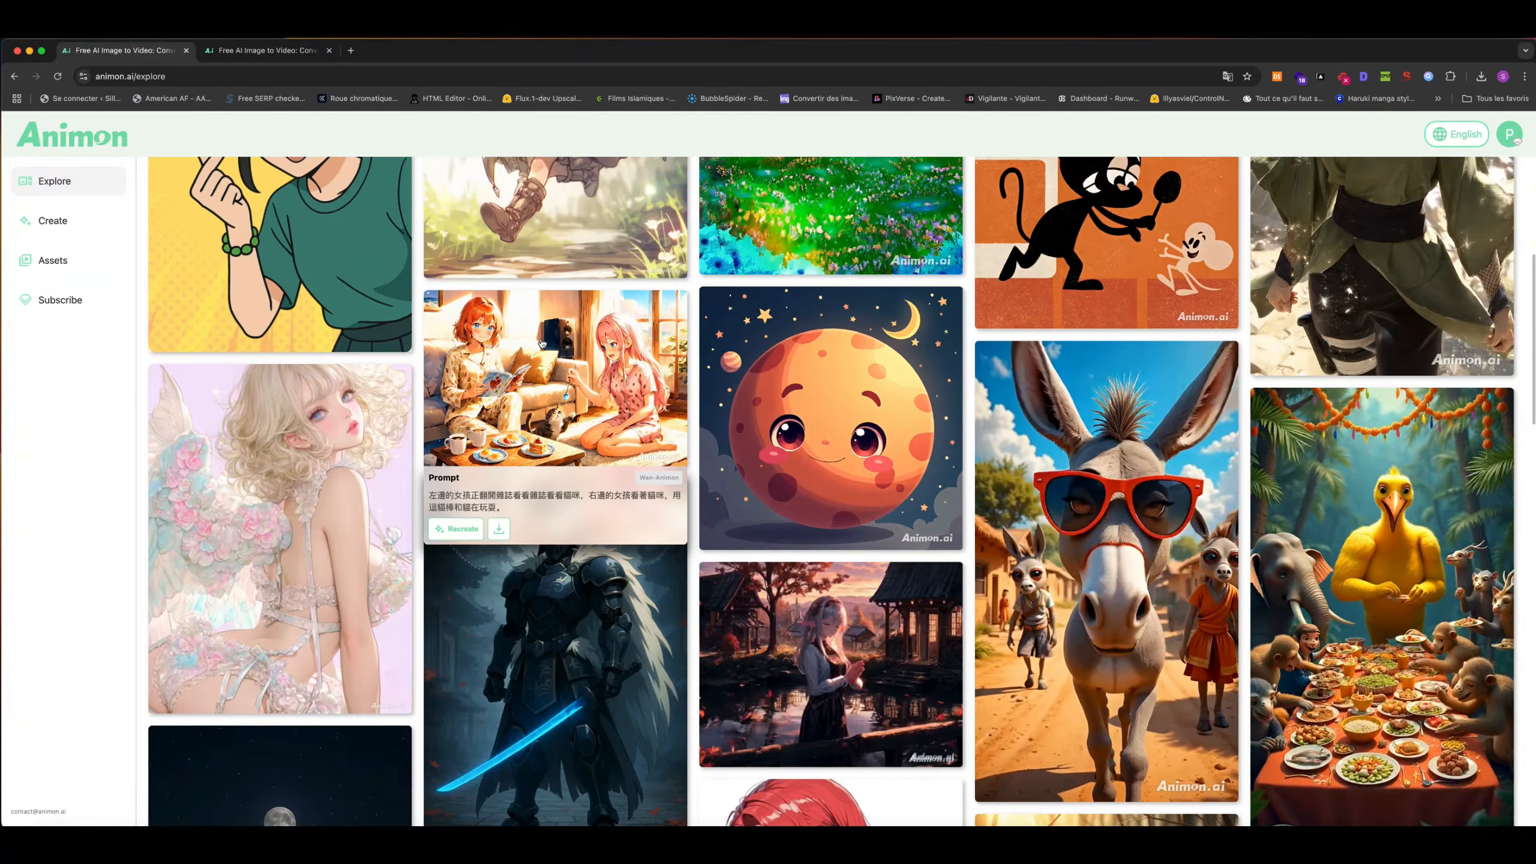
scroll(541, 343, down, 5)
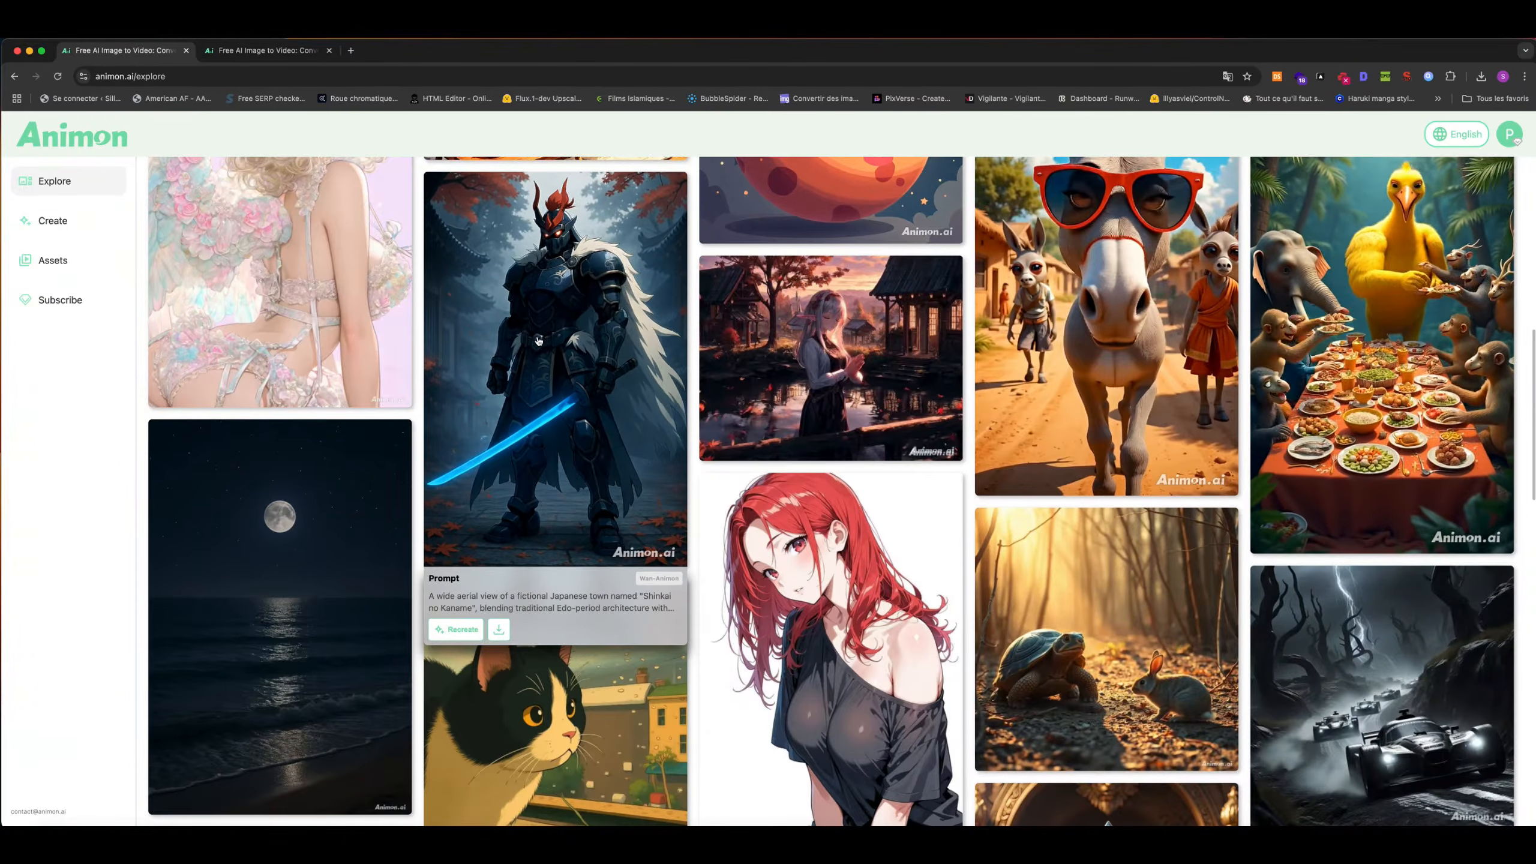
scroll(538, 340, down, 3)
scroll(538, 341, down, 2)
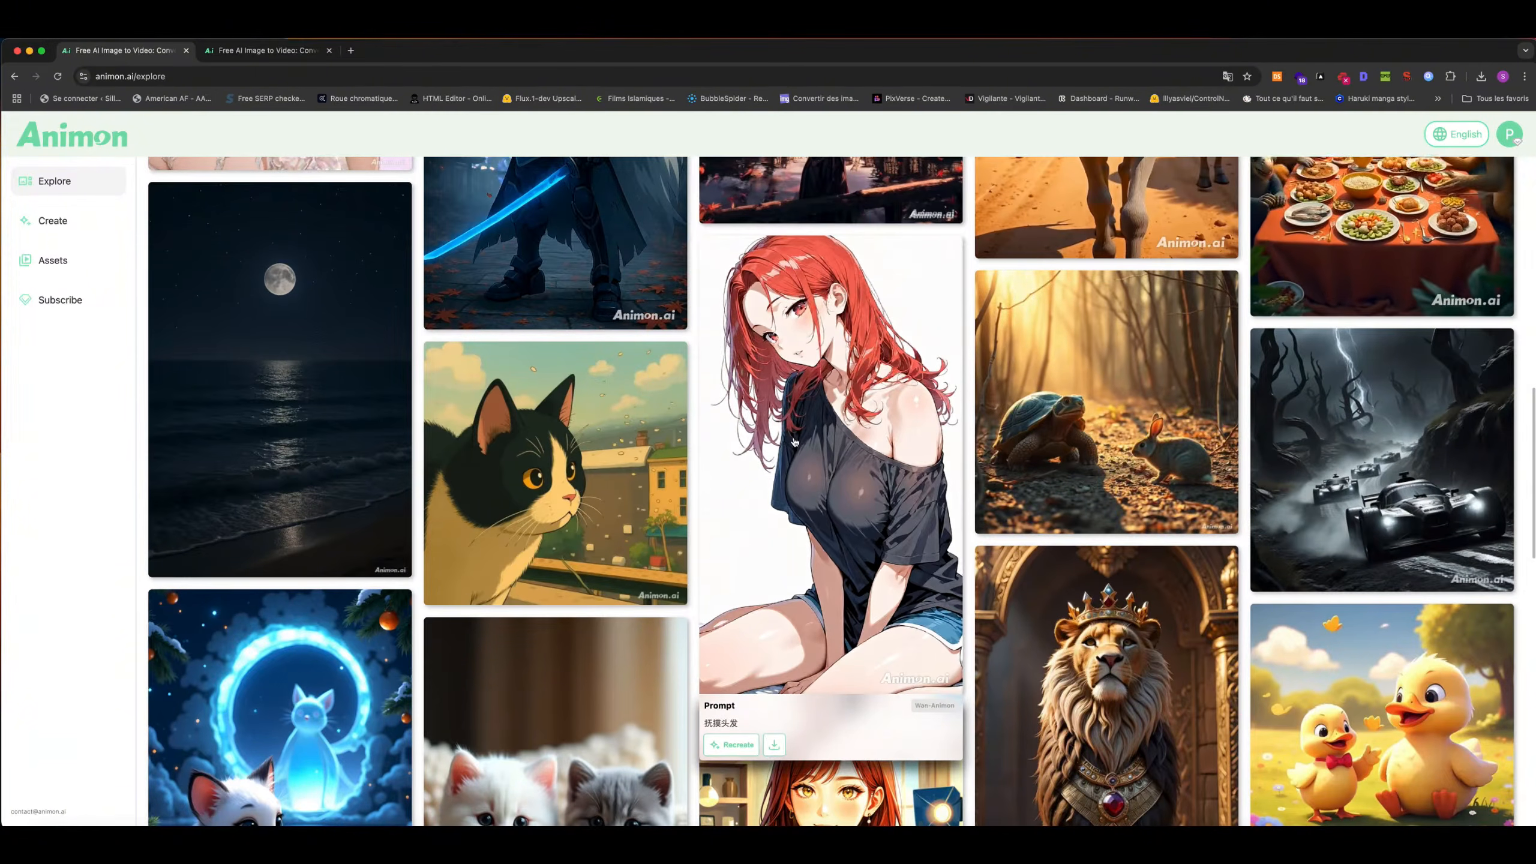
scroll(793, 440, down, 1)
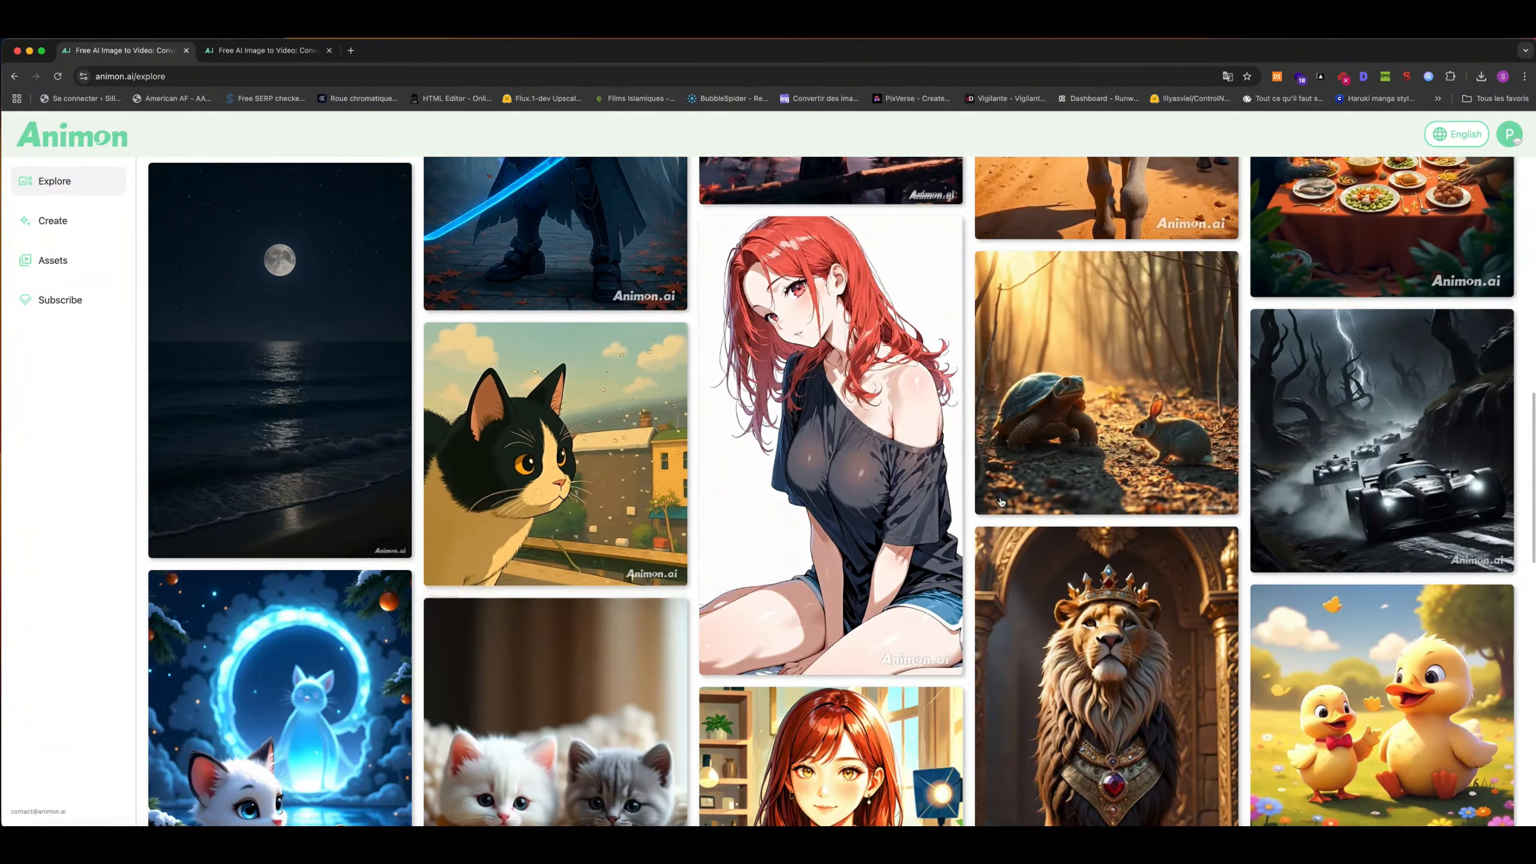
scroll(923, 505, down, 3)
scroll(924, 505, down, 2)
mouse_move(1116, 511)
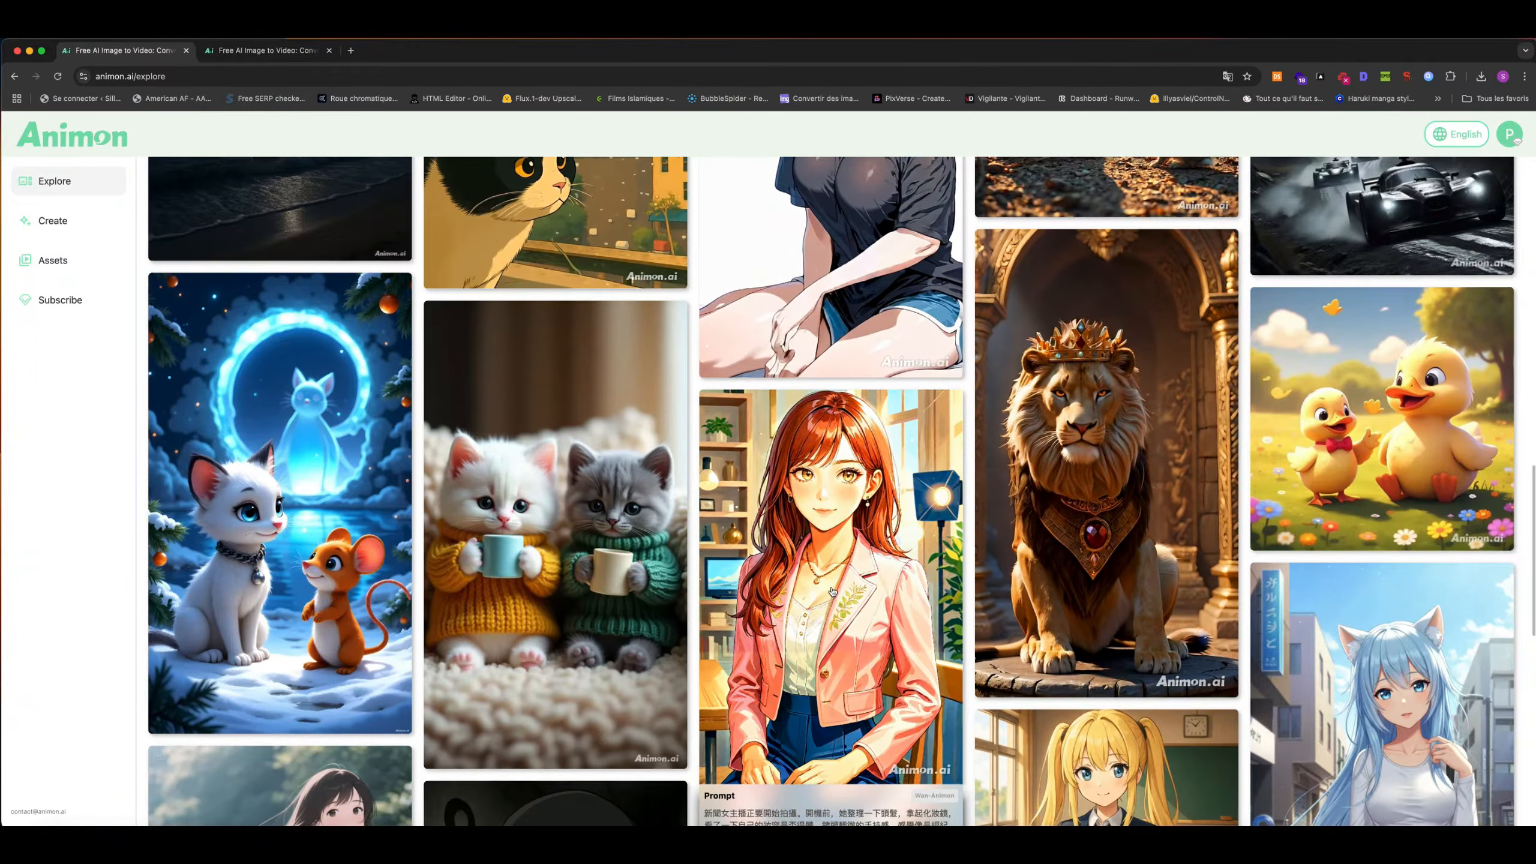
scroll(825, 680, down, 2)
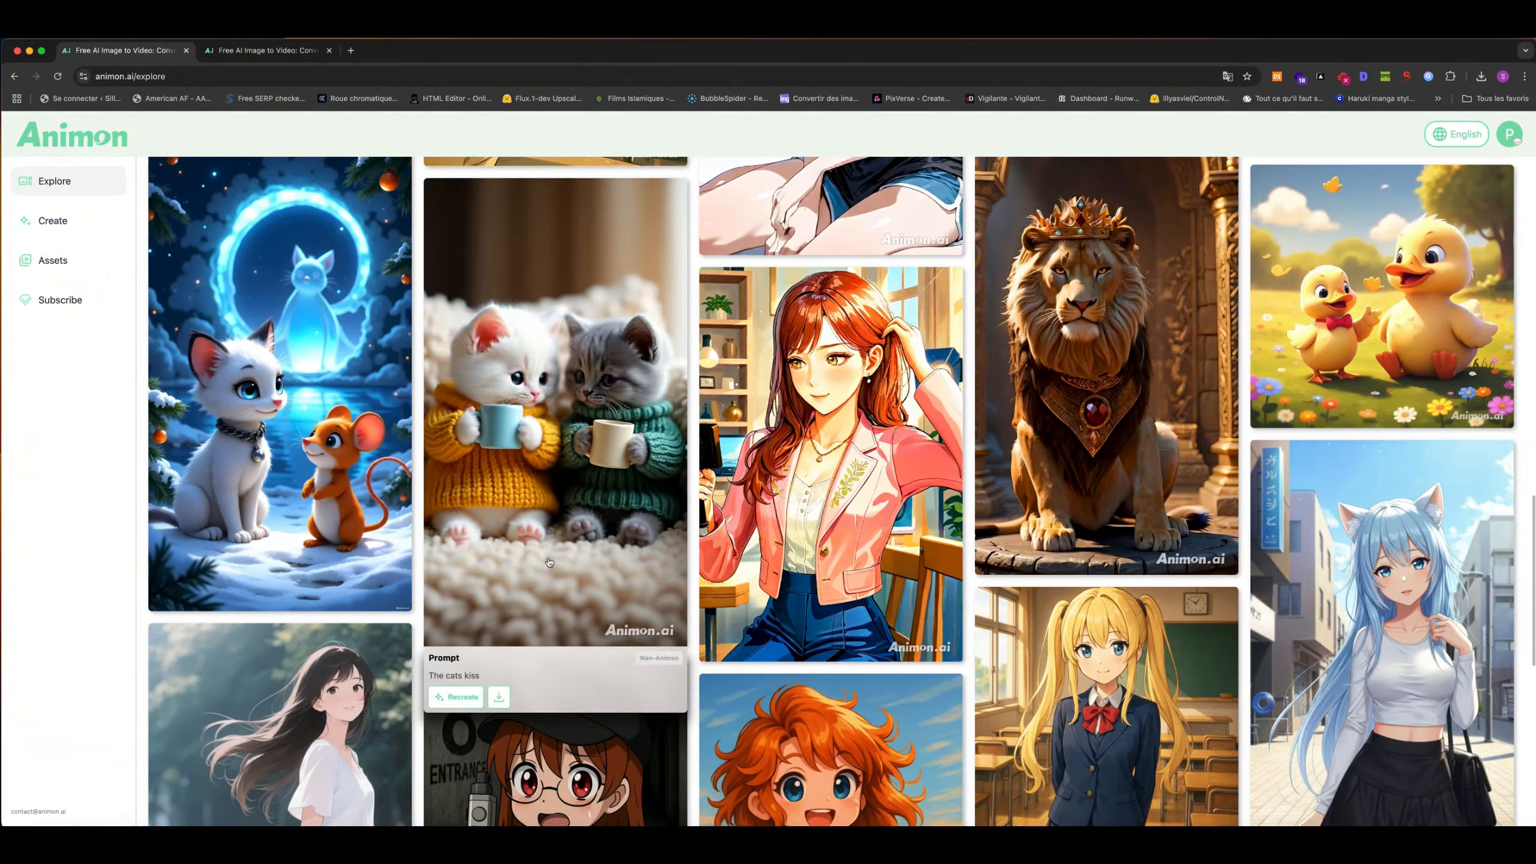
mouse_move(357, 411)
scroll(600, 478, down, 10)
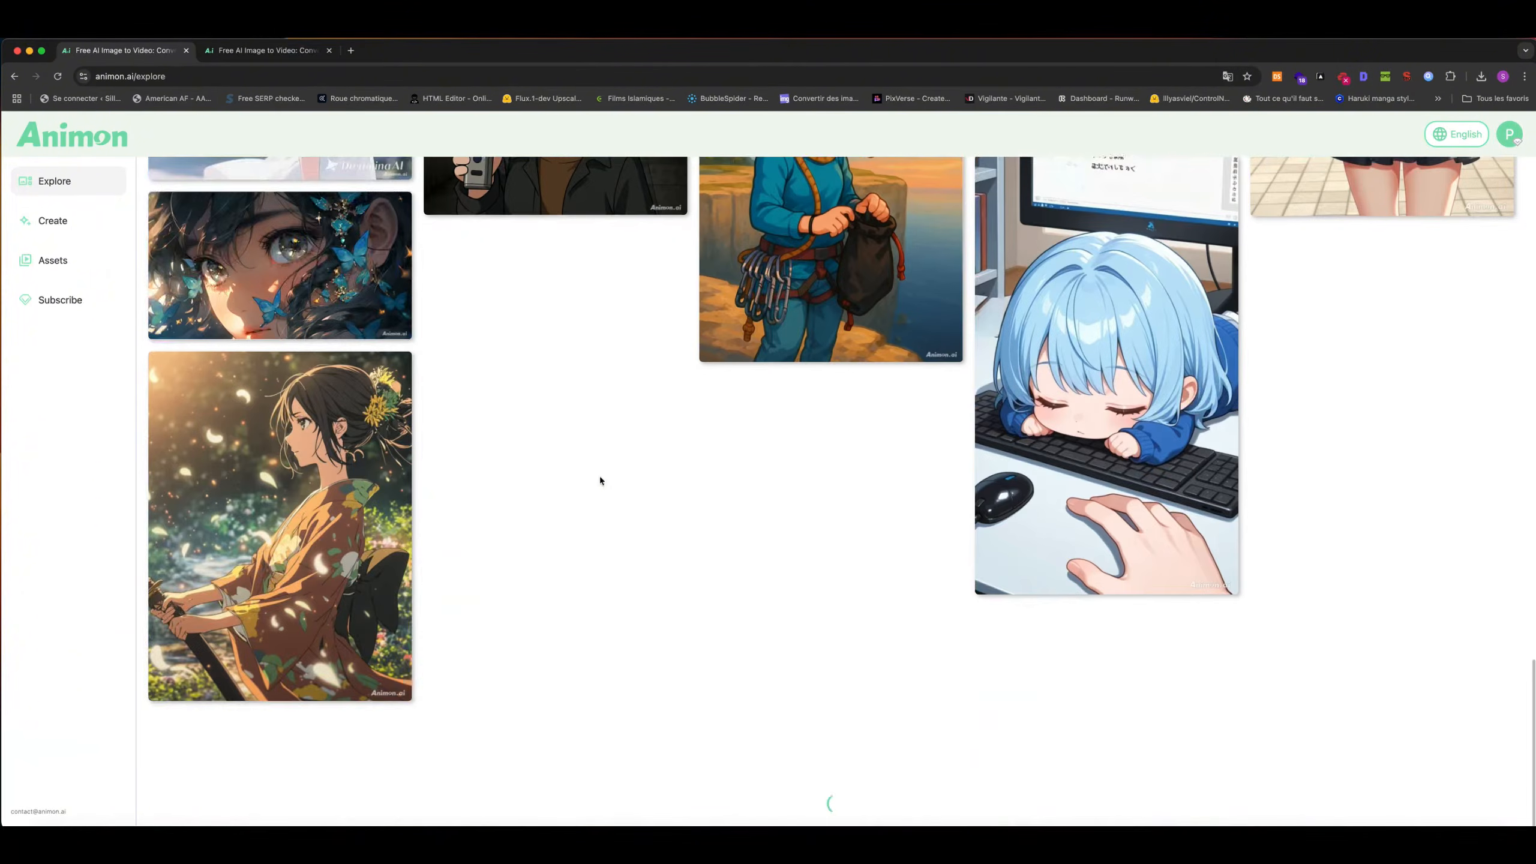
scroll(298, 411, up, 6)
mouse_move(299, 411)
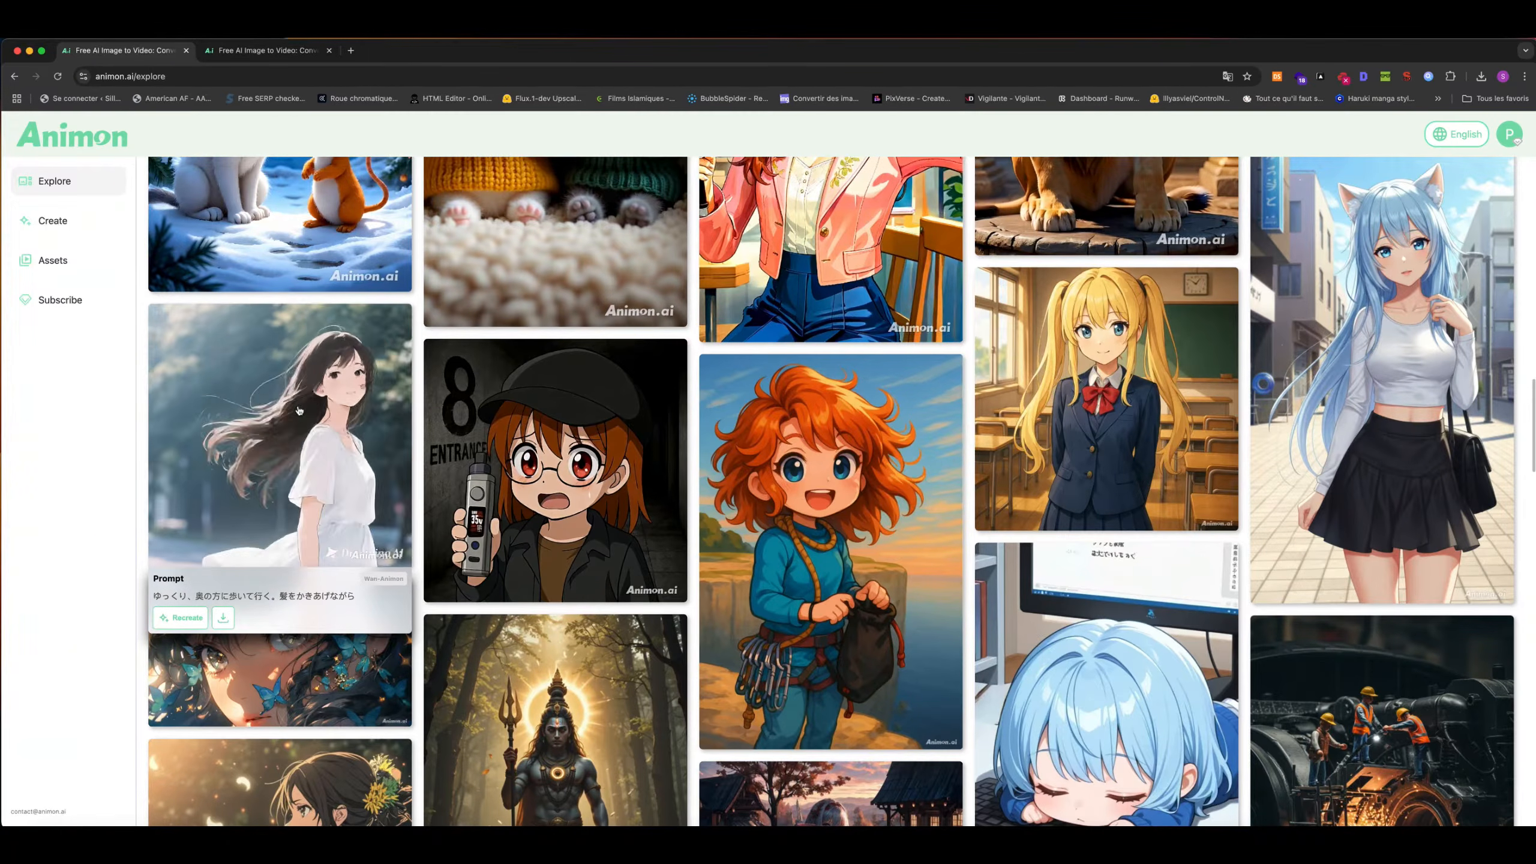
scroll(469, 445, down, 10)
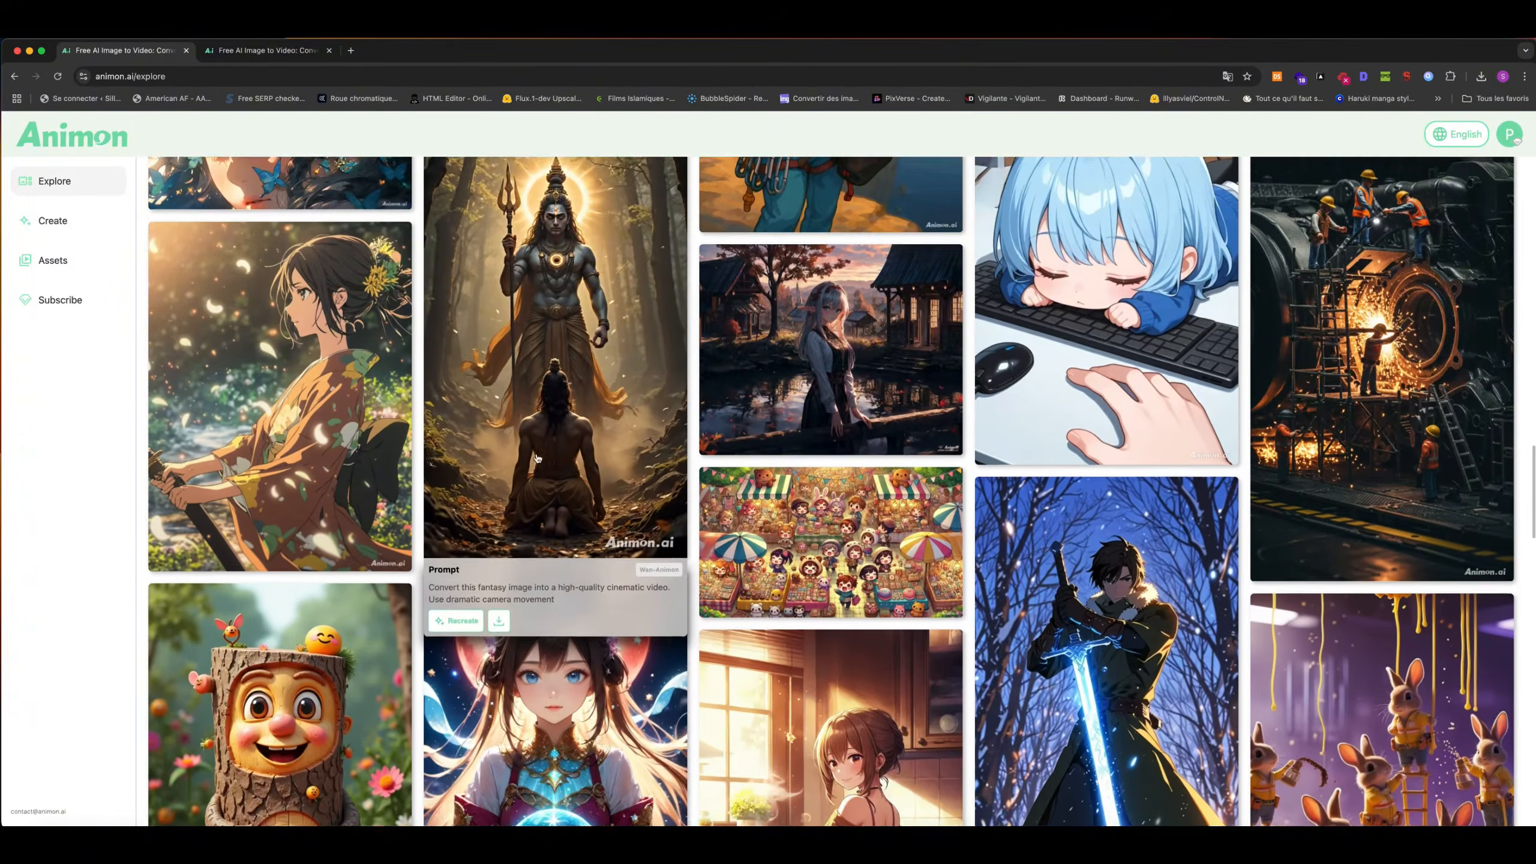
scroll(536, 458, down, 1)
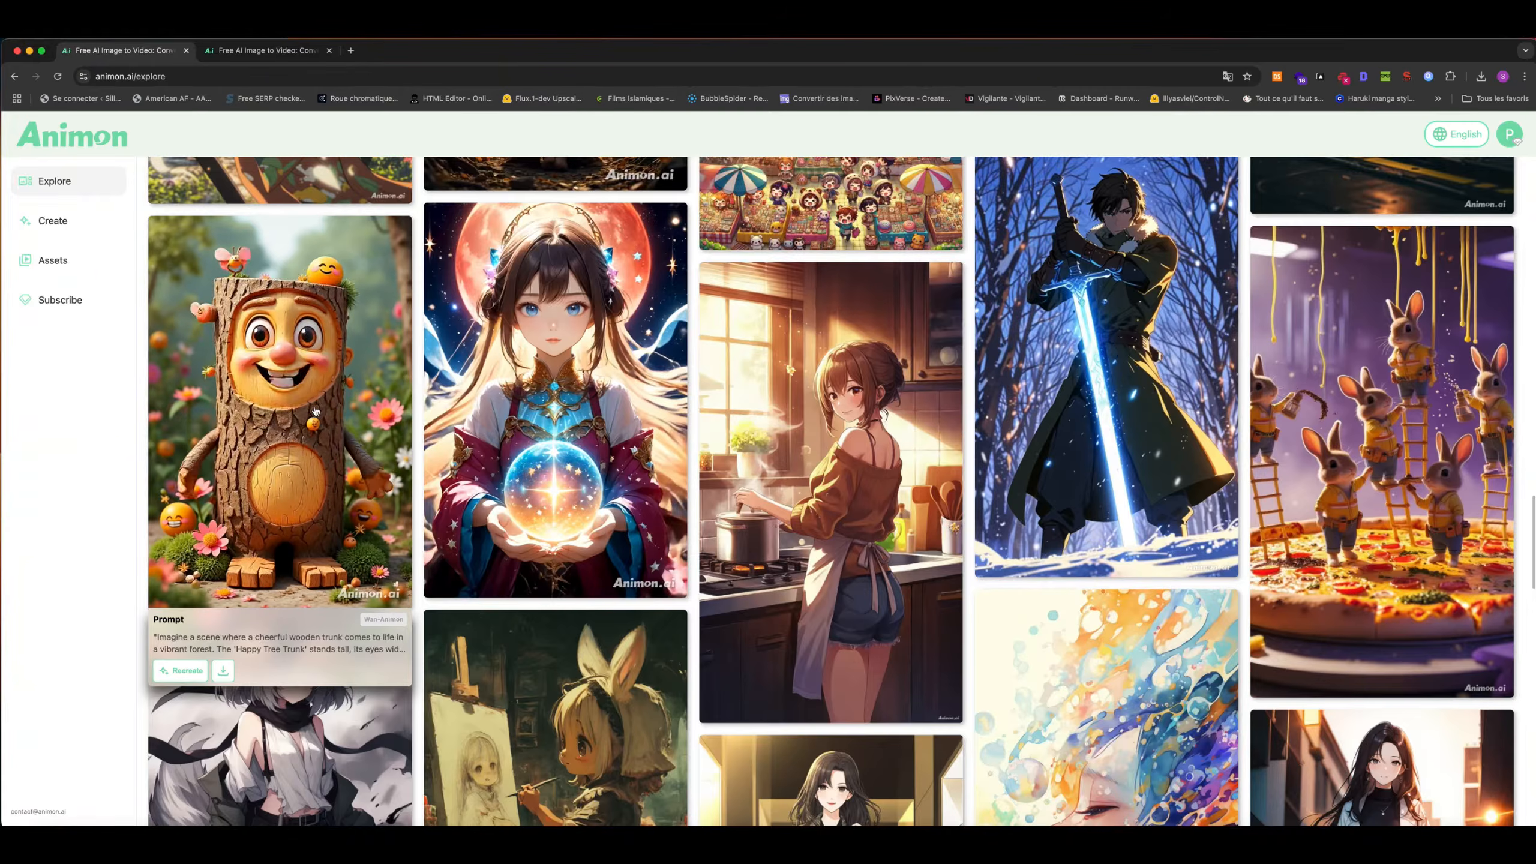
scroll(358, 414, down, 2)
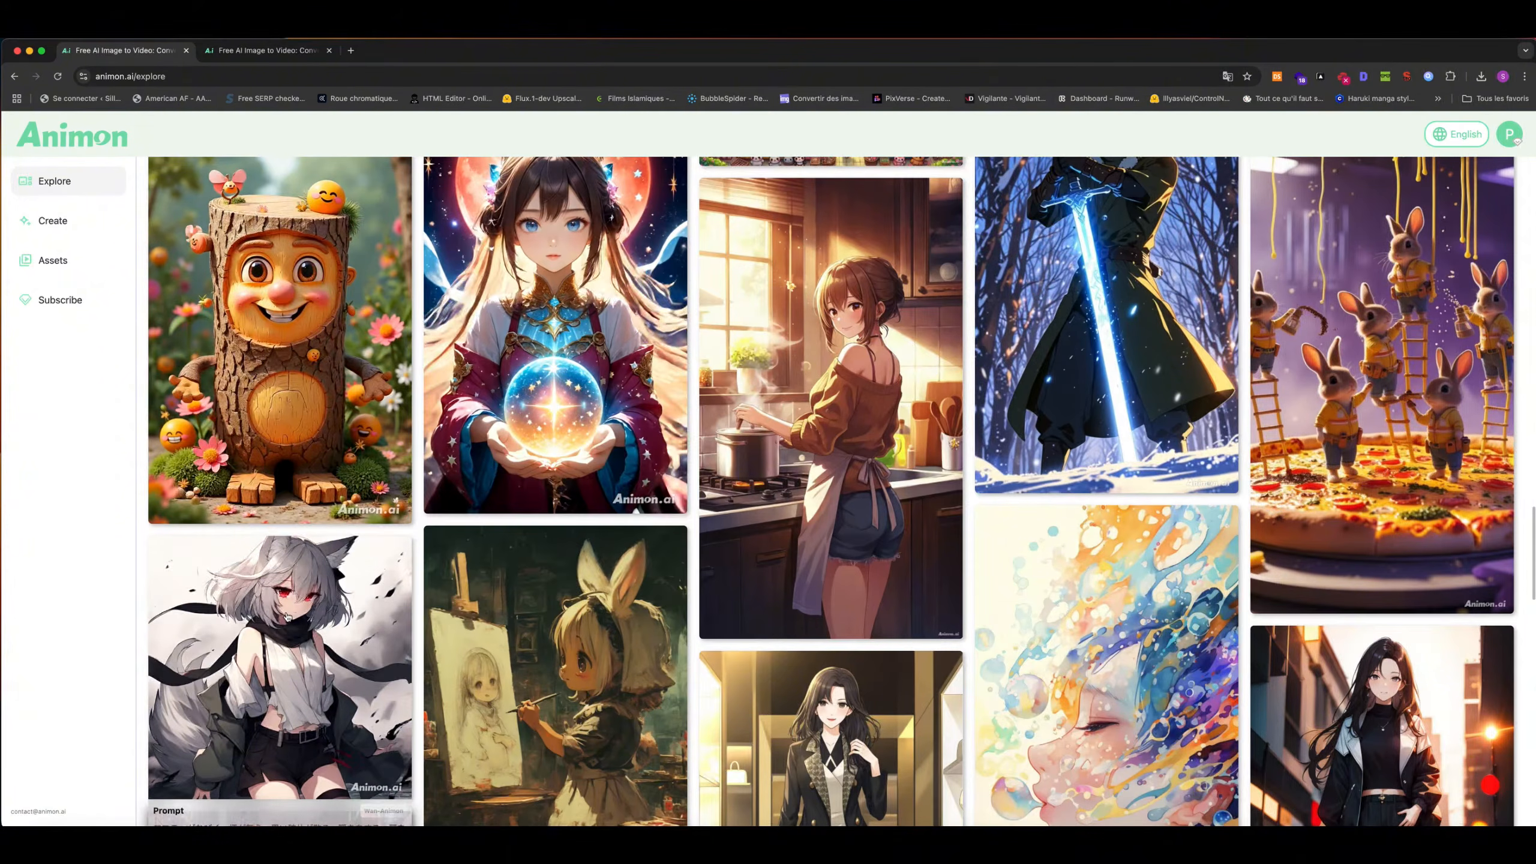
scroll(308, 618, down, 1)
scroll(308, 617, down, 2)
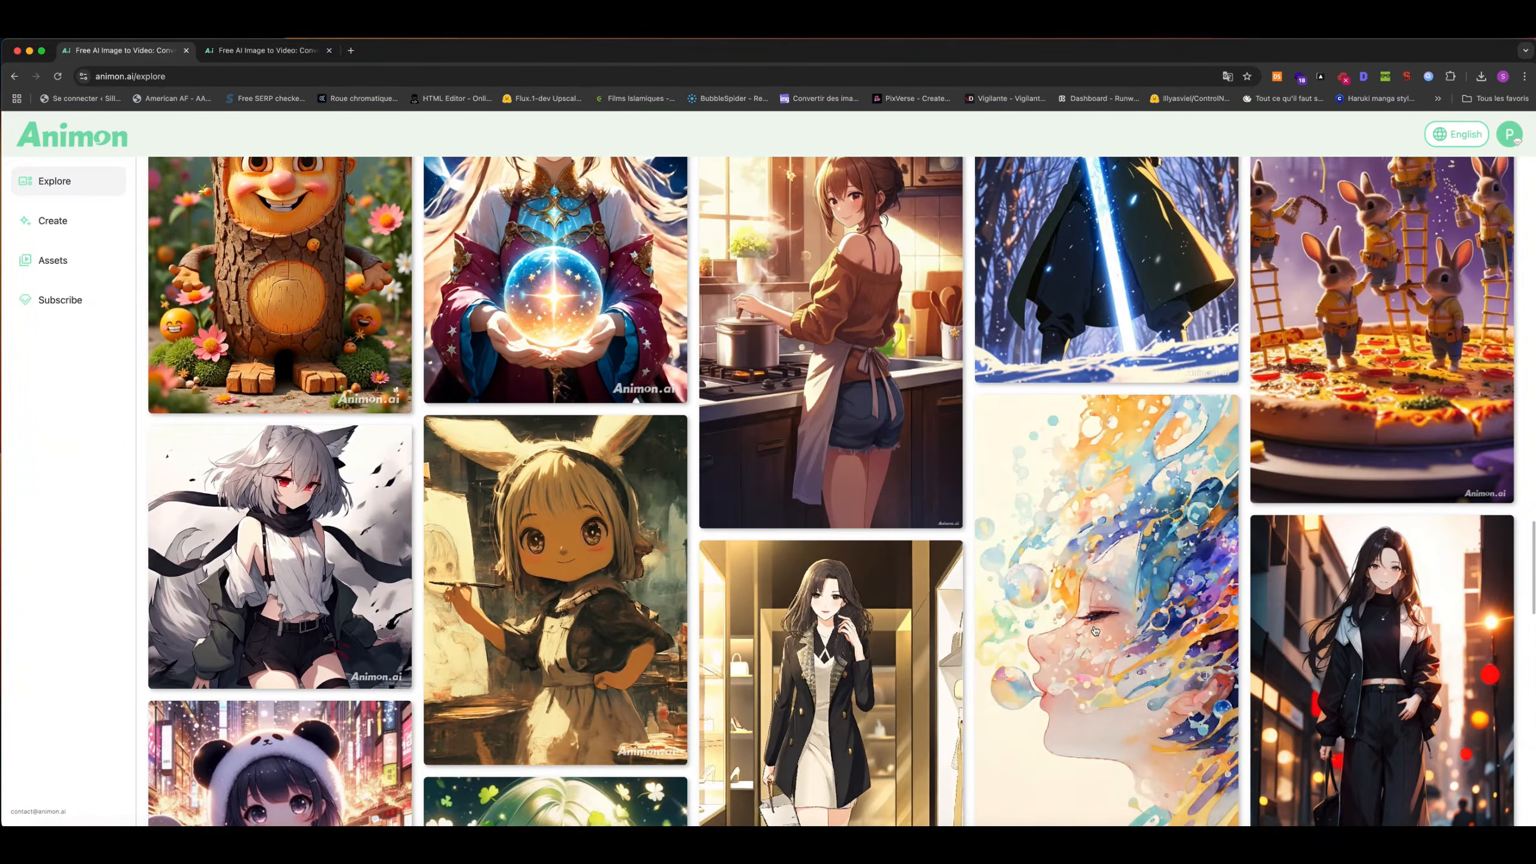
mouse_move(1091, 630)
scroll(1091, 631, down, 3)
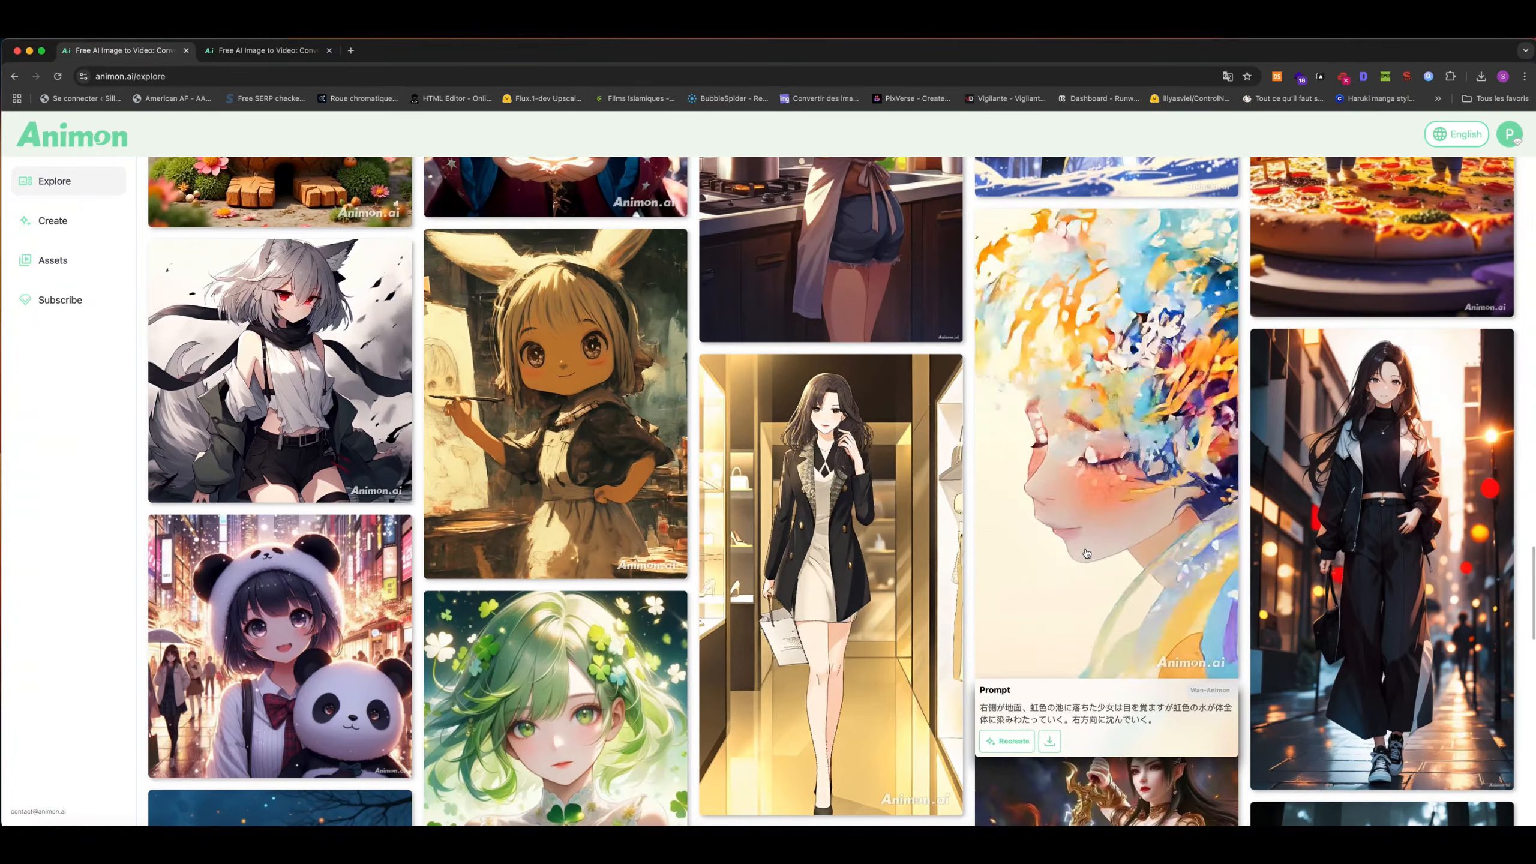
scroll(681, 527, up, 3)
scroll(681, 527, up, 15)
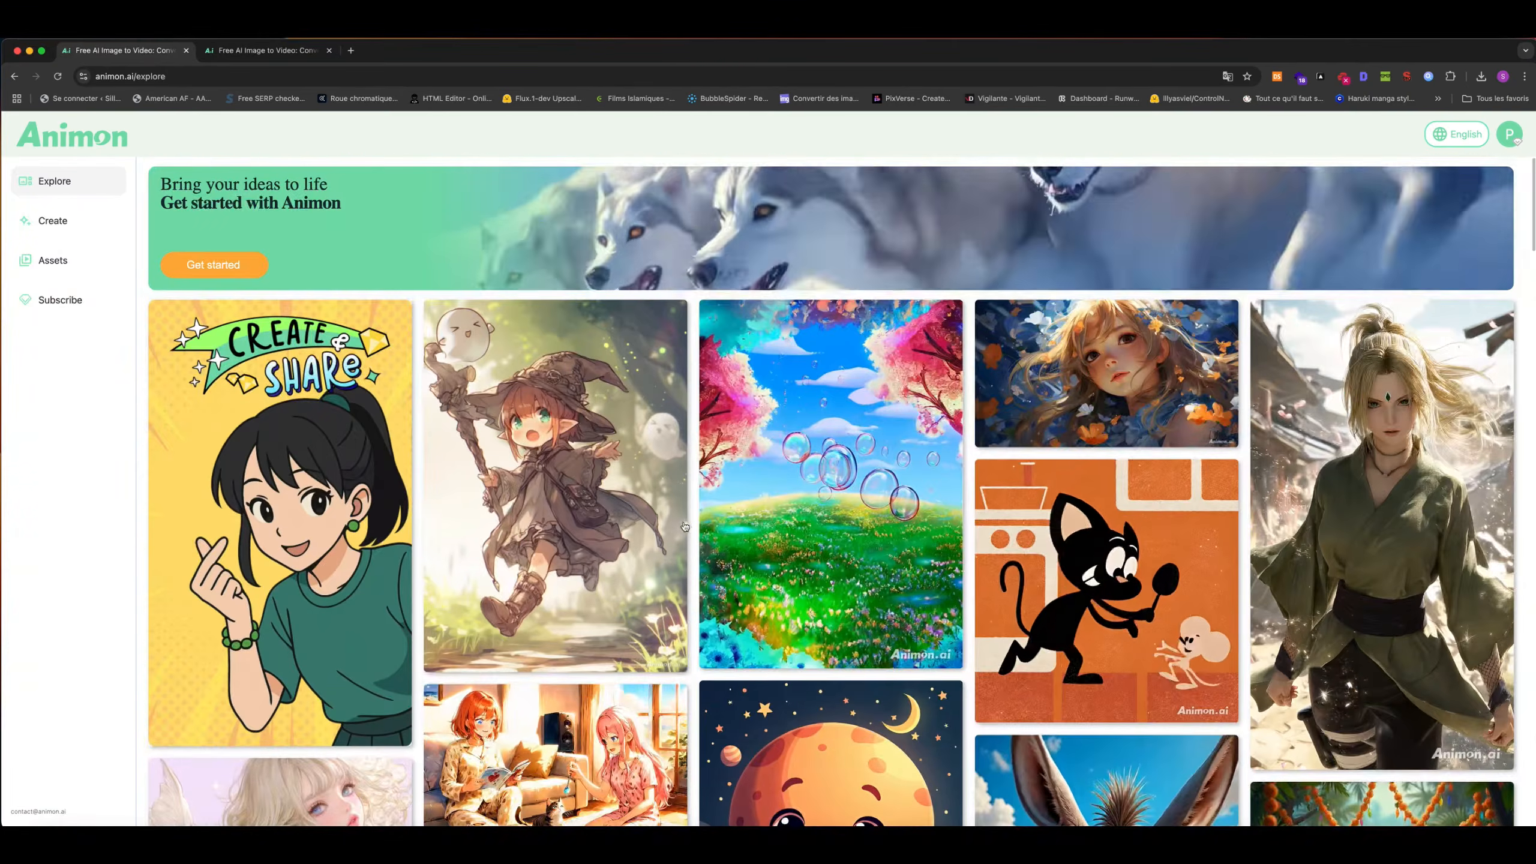
Open the subscription plans and review the Starter plan's unlimited generation feature.
click(60, 299)
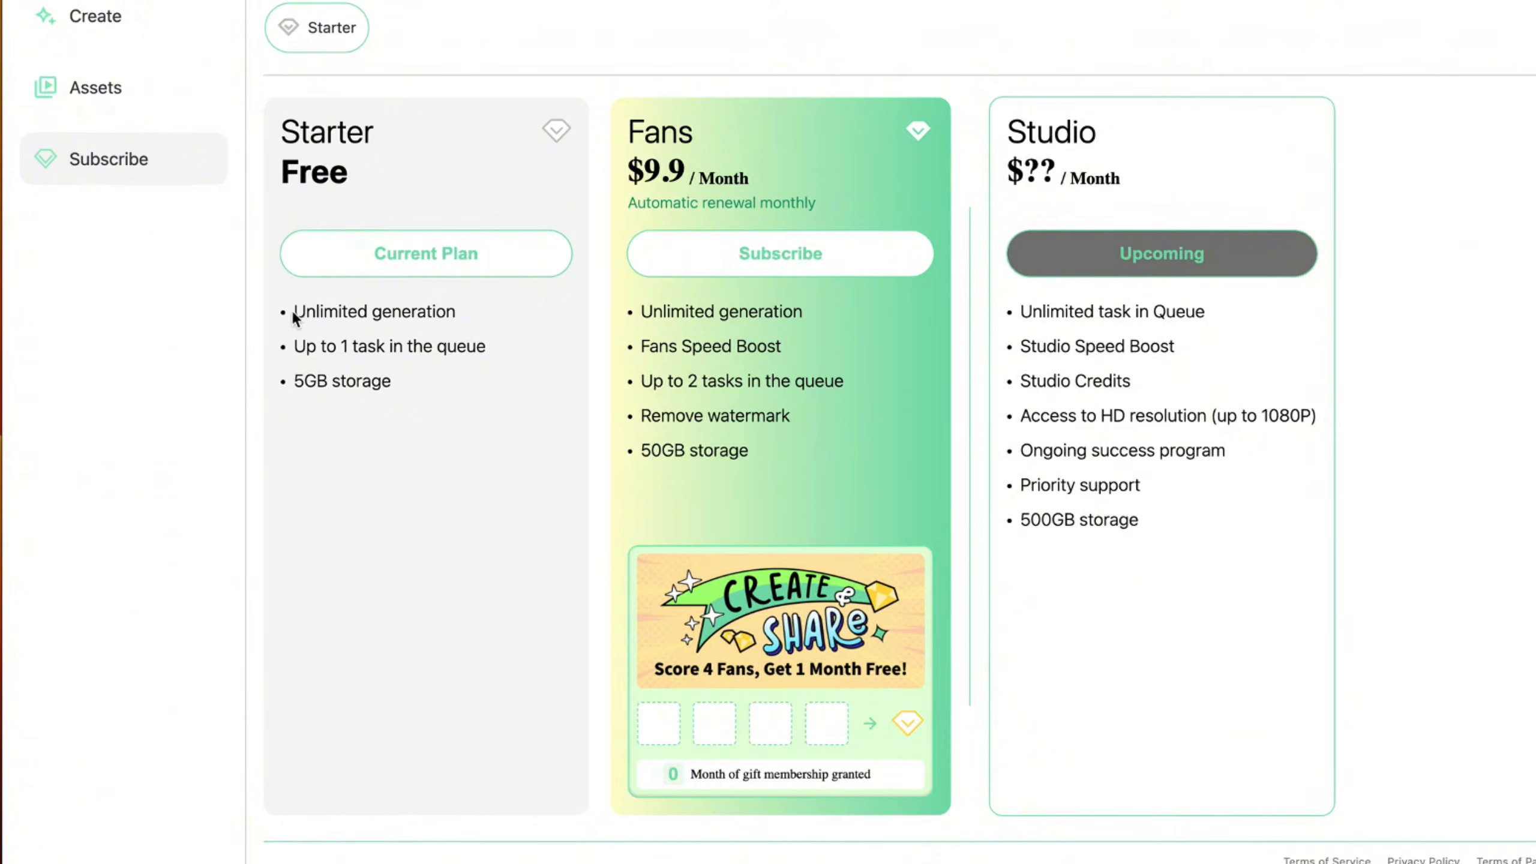
drag(296, 310, 442, 307)
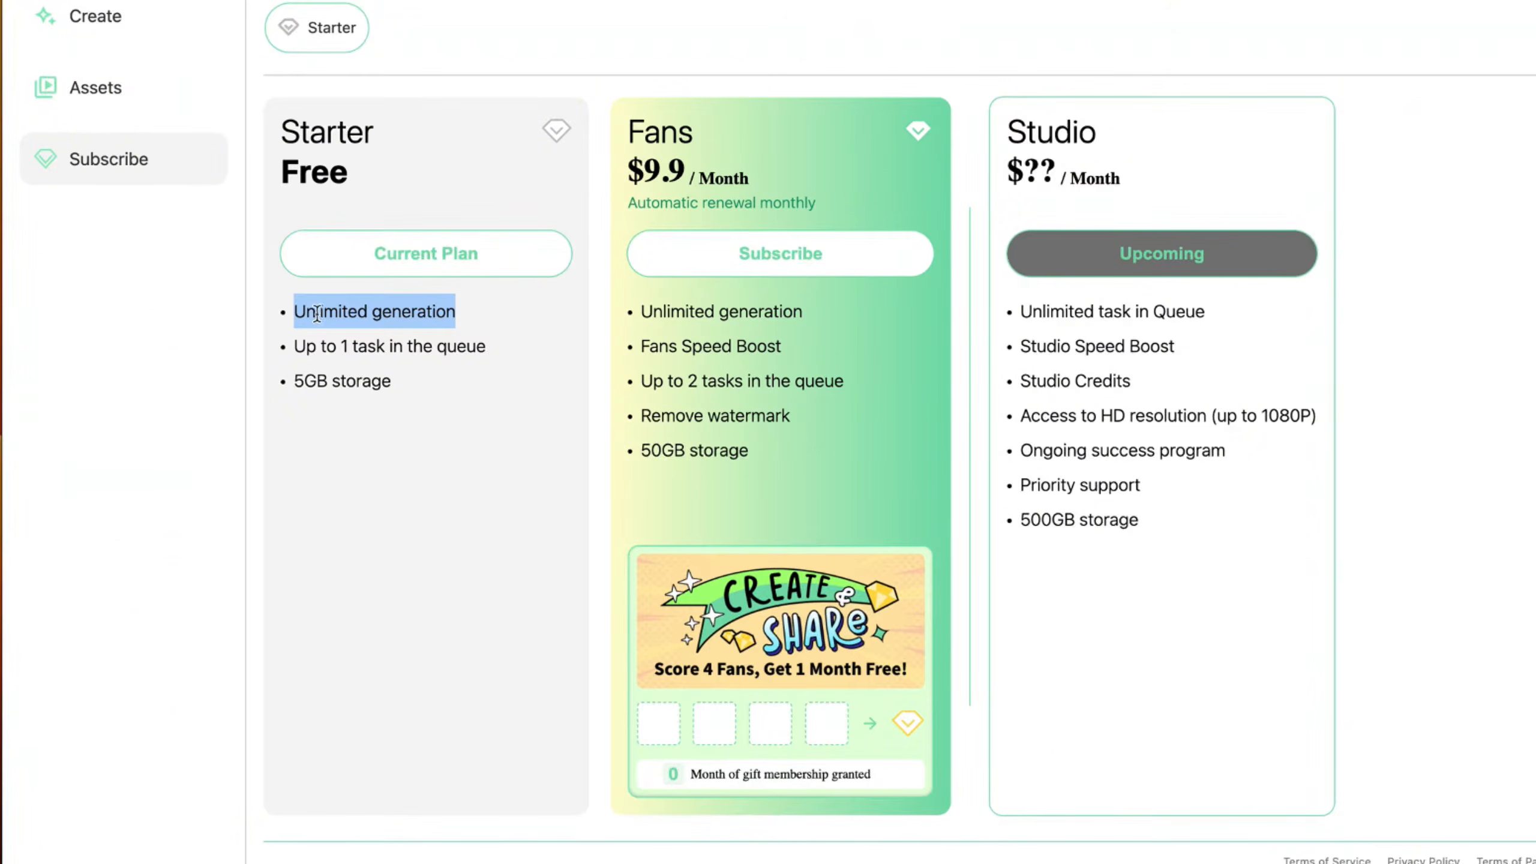
drag(297, 314, 455, 310)
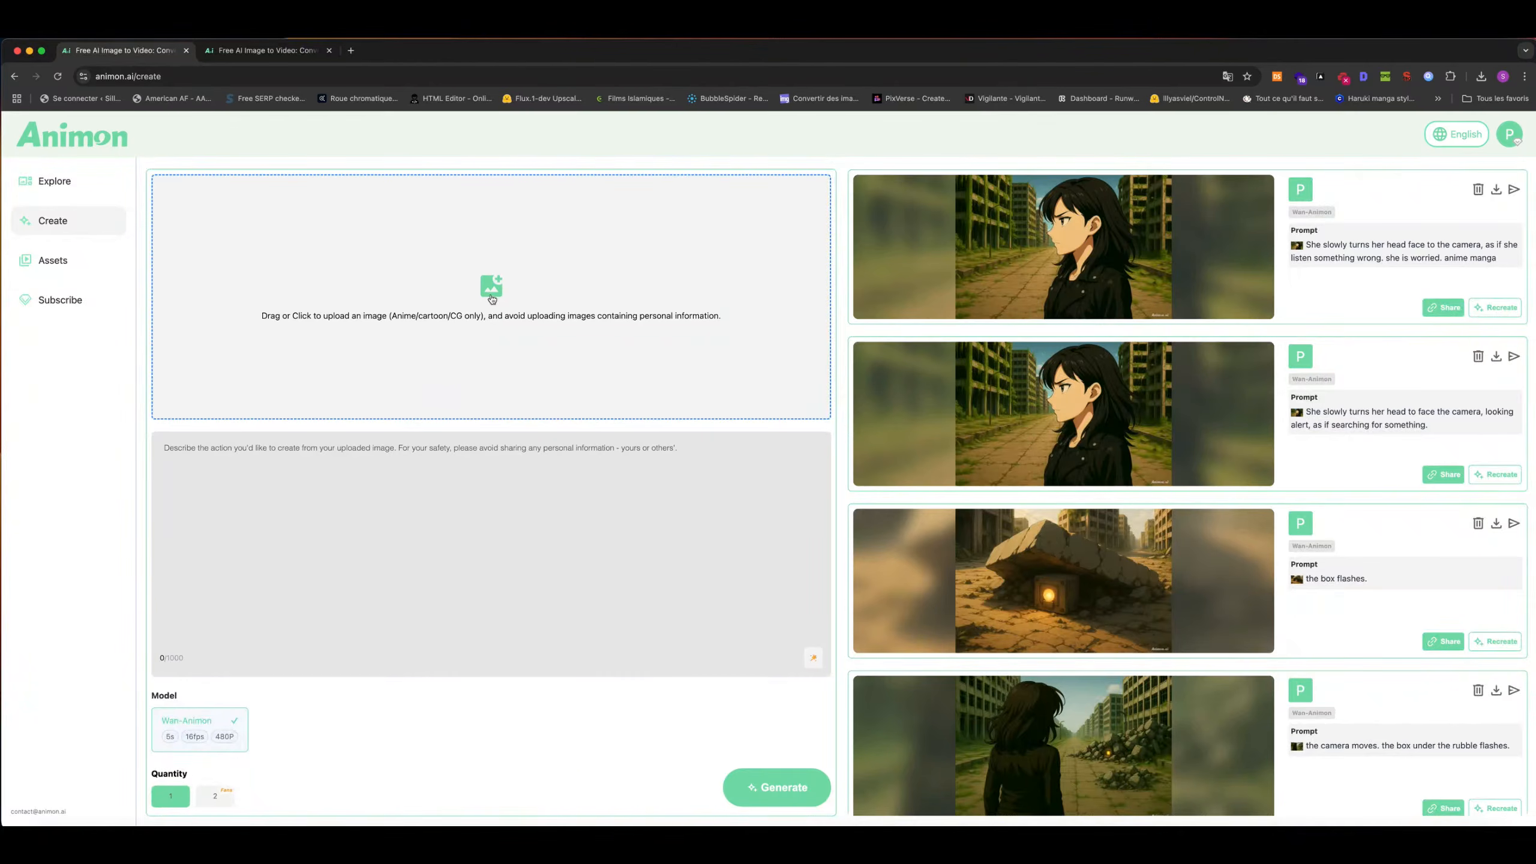
Upload the image of the black-haired woman fleeing an explosion from the "test anime" folder as the source for a new video.
click(492, 294)
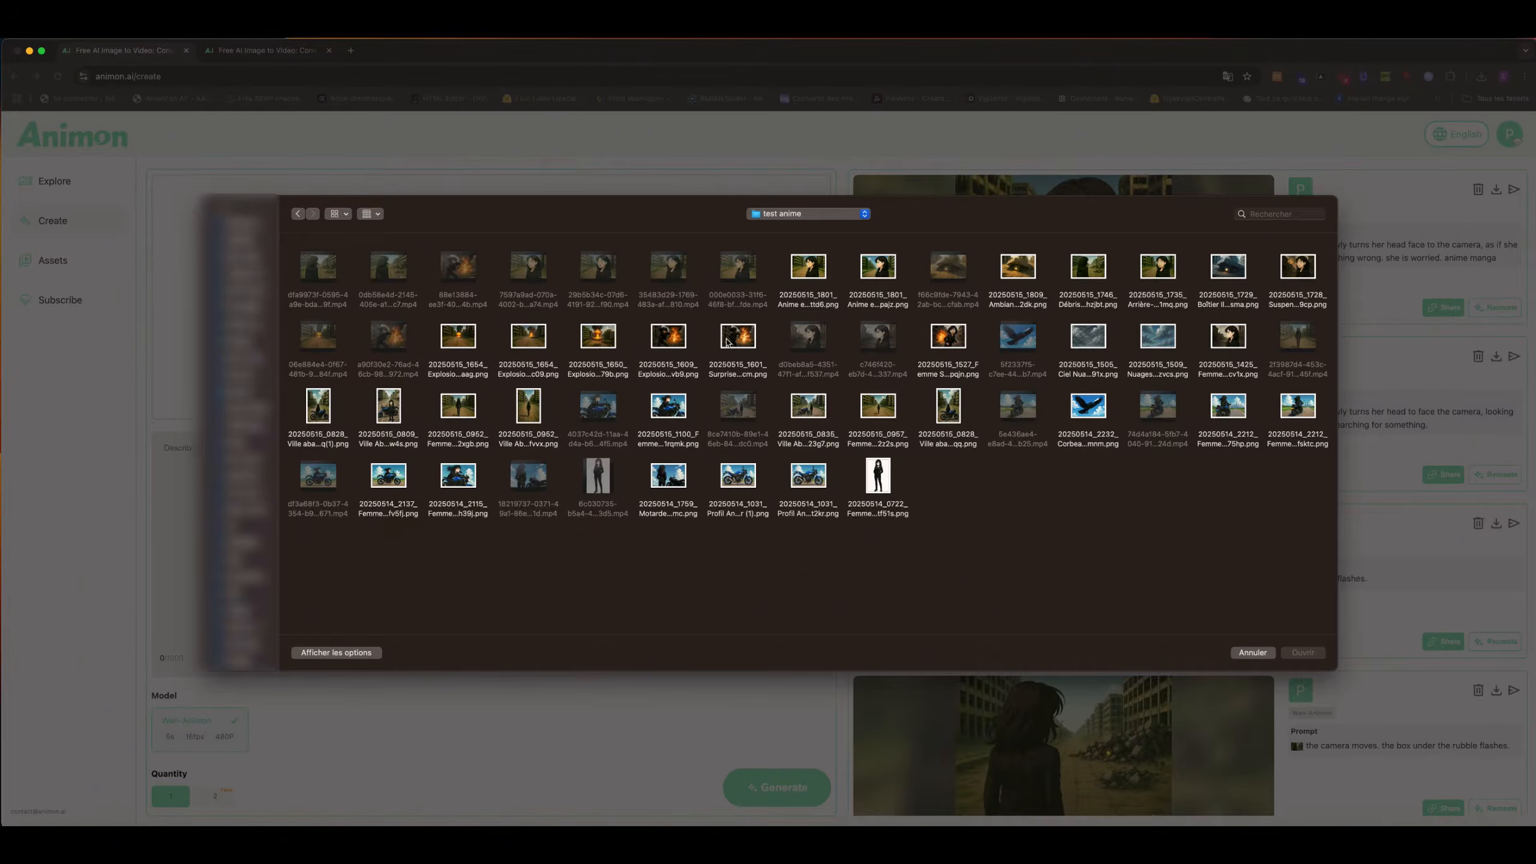
click(949, 341)
click(1303, 652)
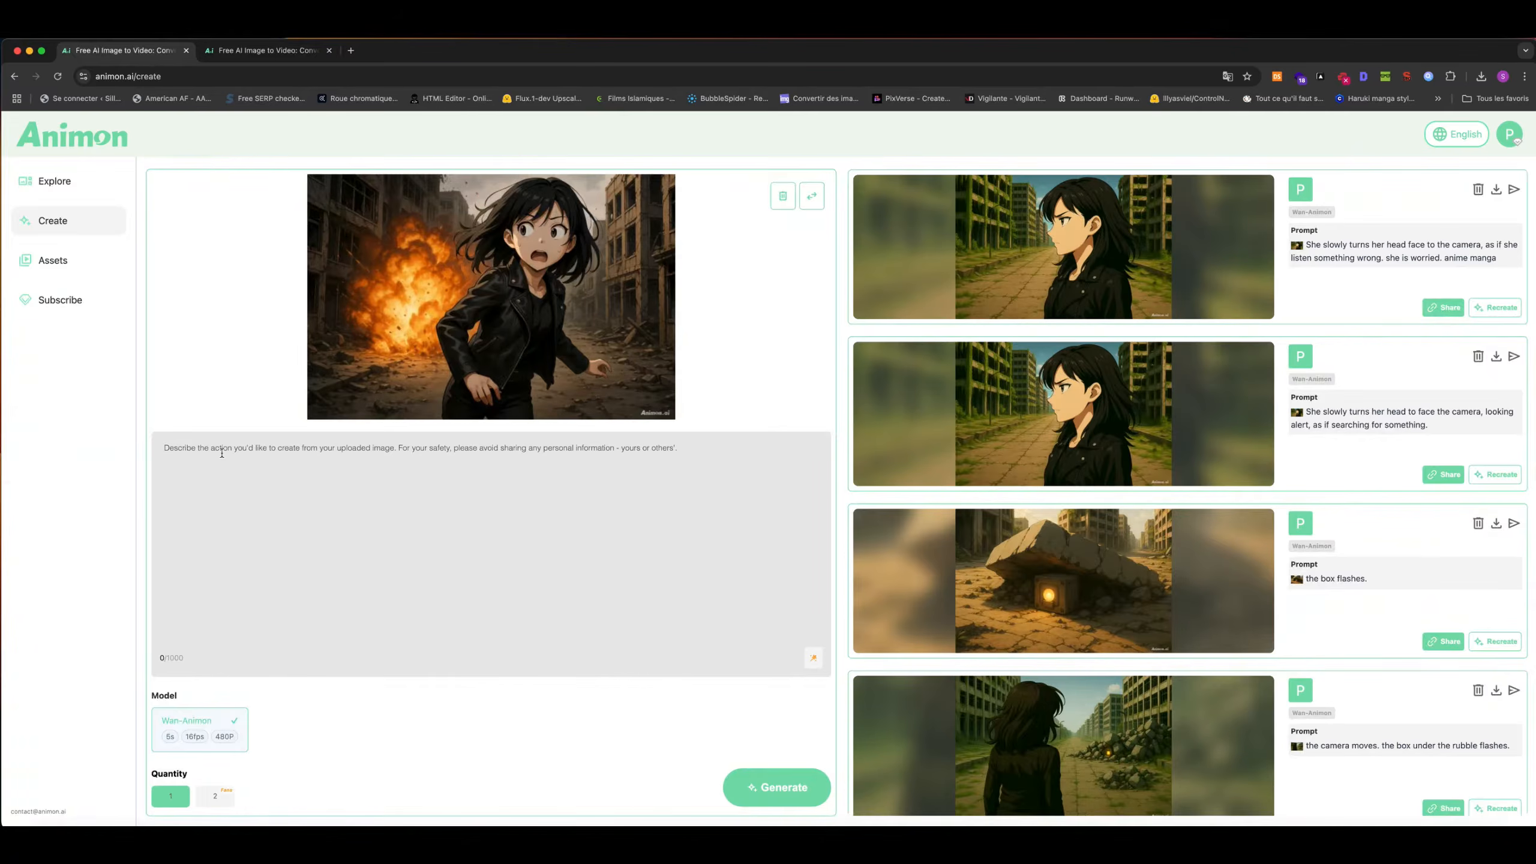
Enter the prompt "une explosion" for the uploaded image and generate the video.
text(une ex)
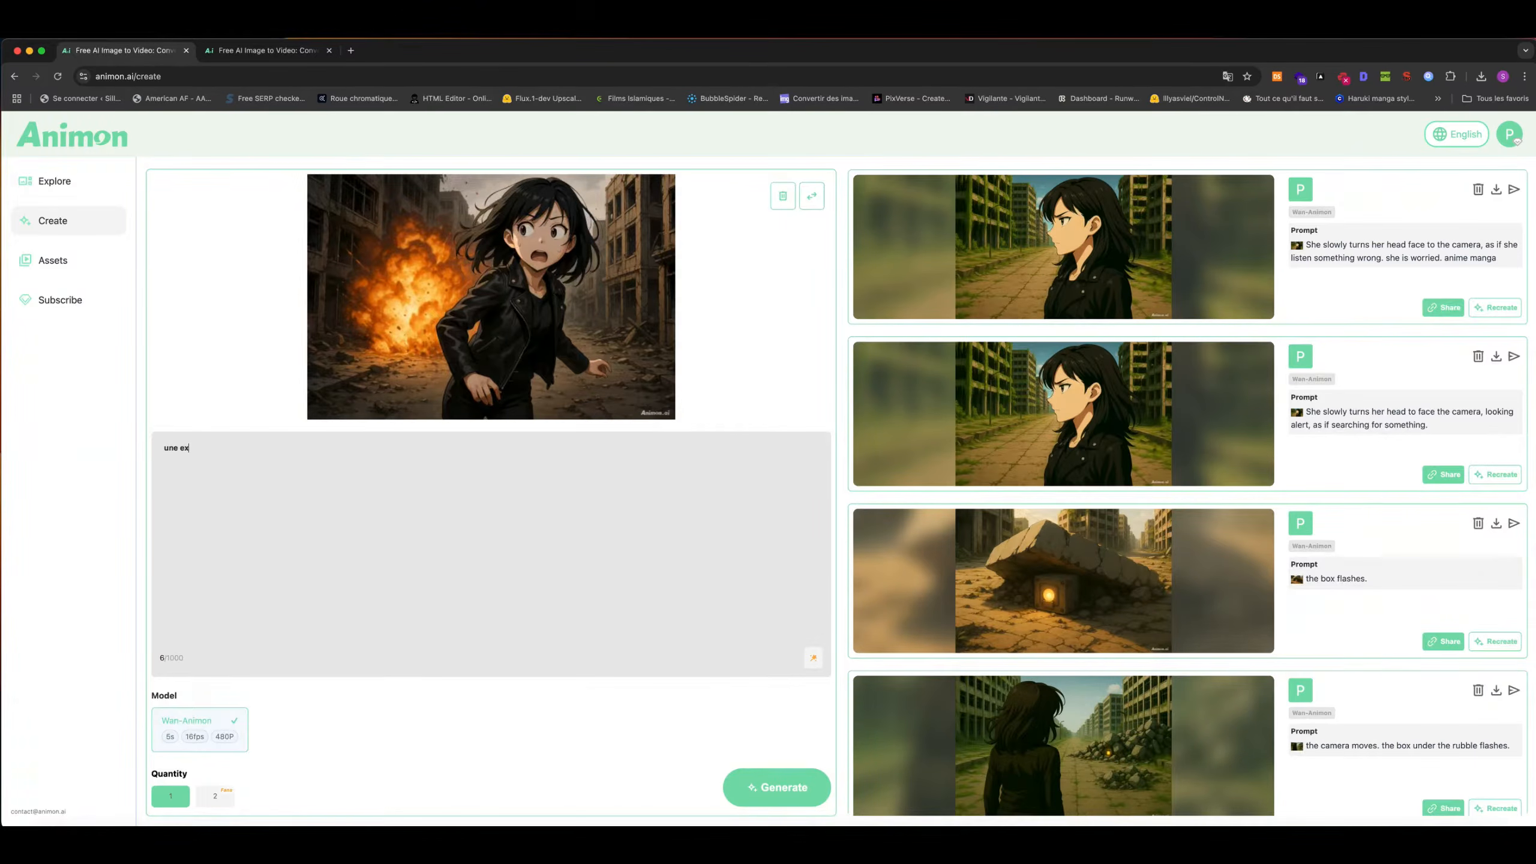
text(losion)
click(775, 786)
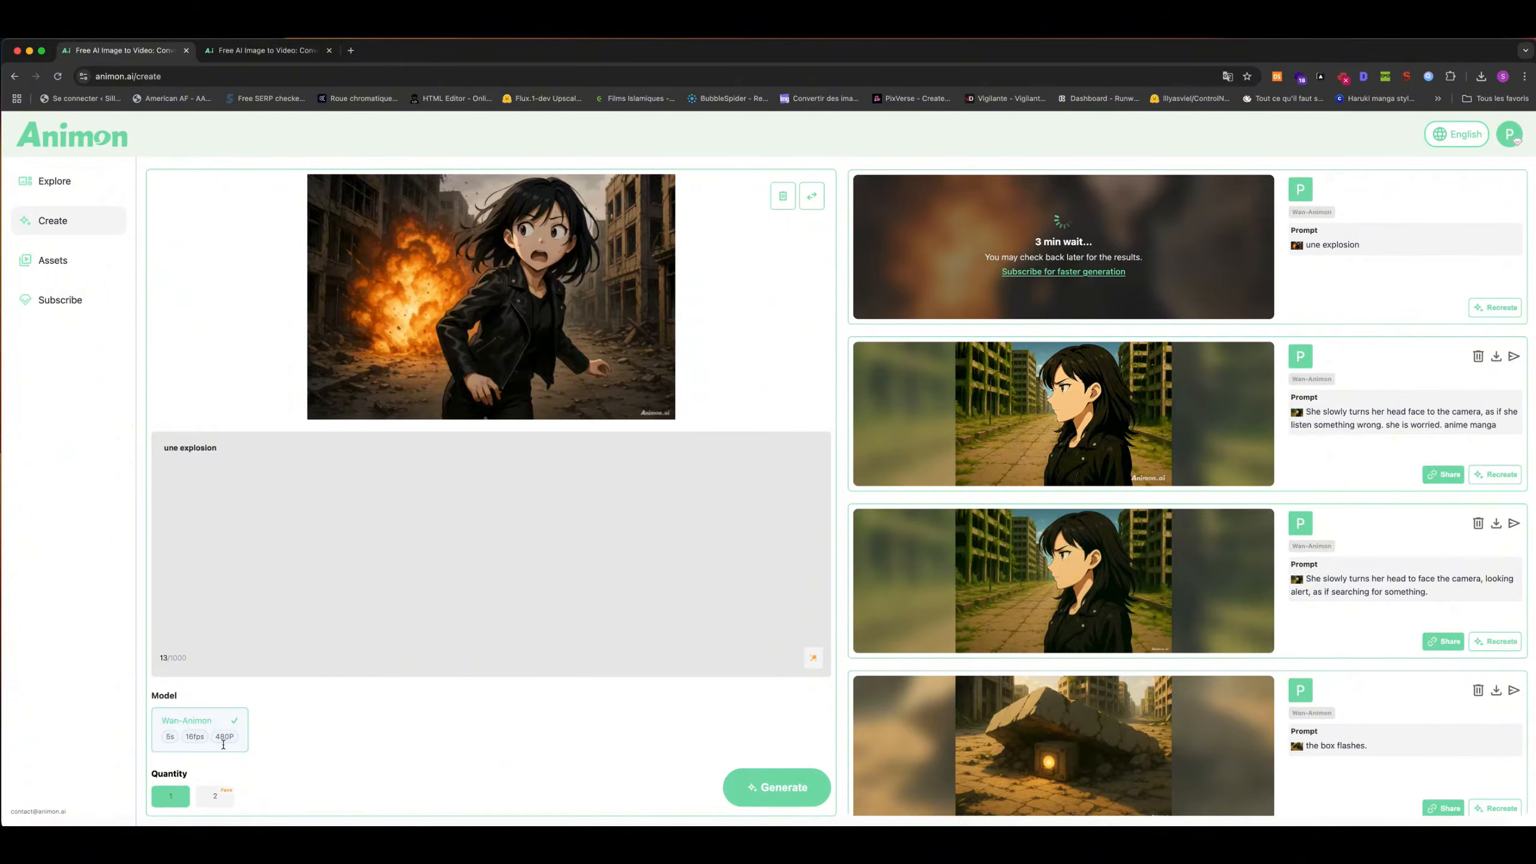
Examine the model and quantity settings and look through the previously generated videos with their prompts.
scroll(181, 781, down, 1)
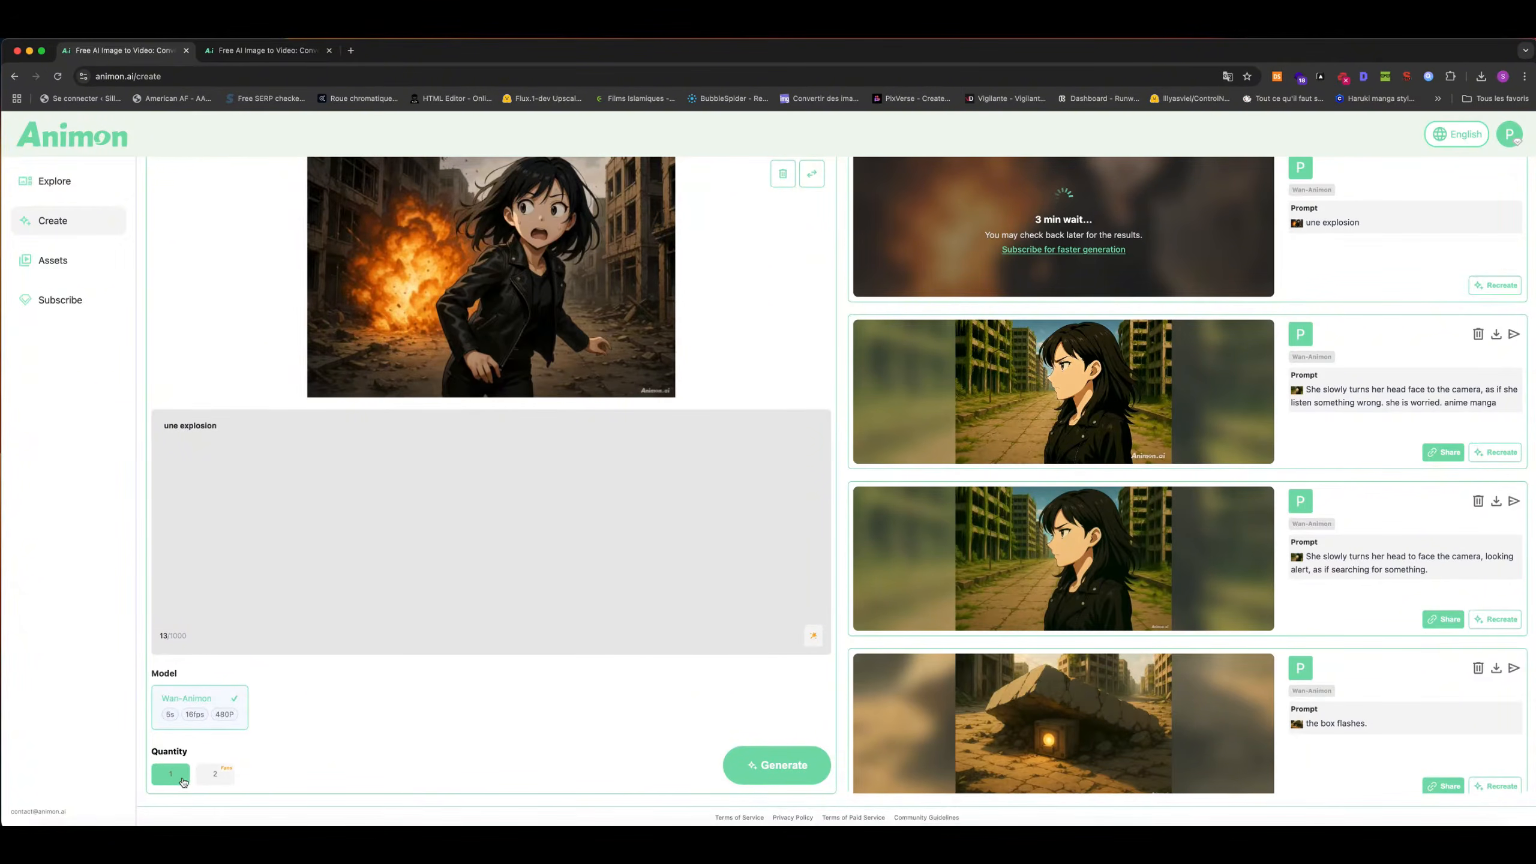
scroll(418, 613, up, 1)
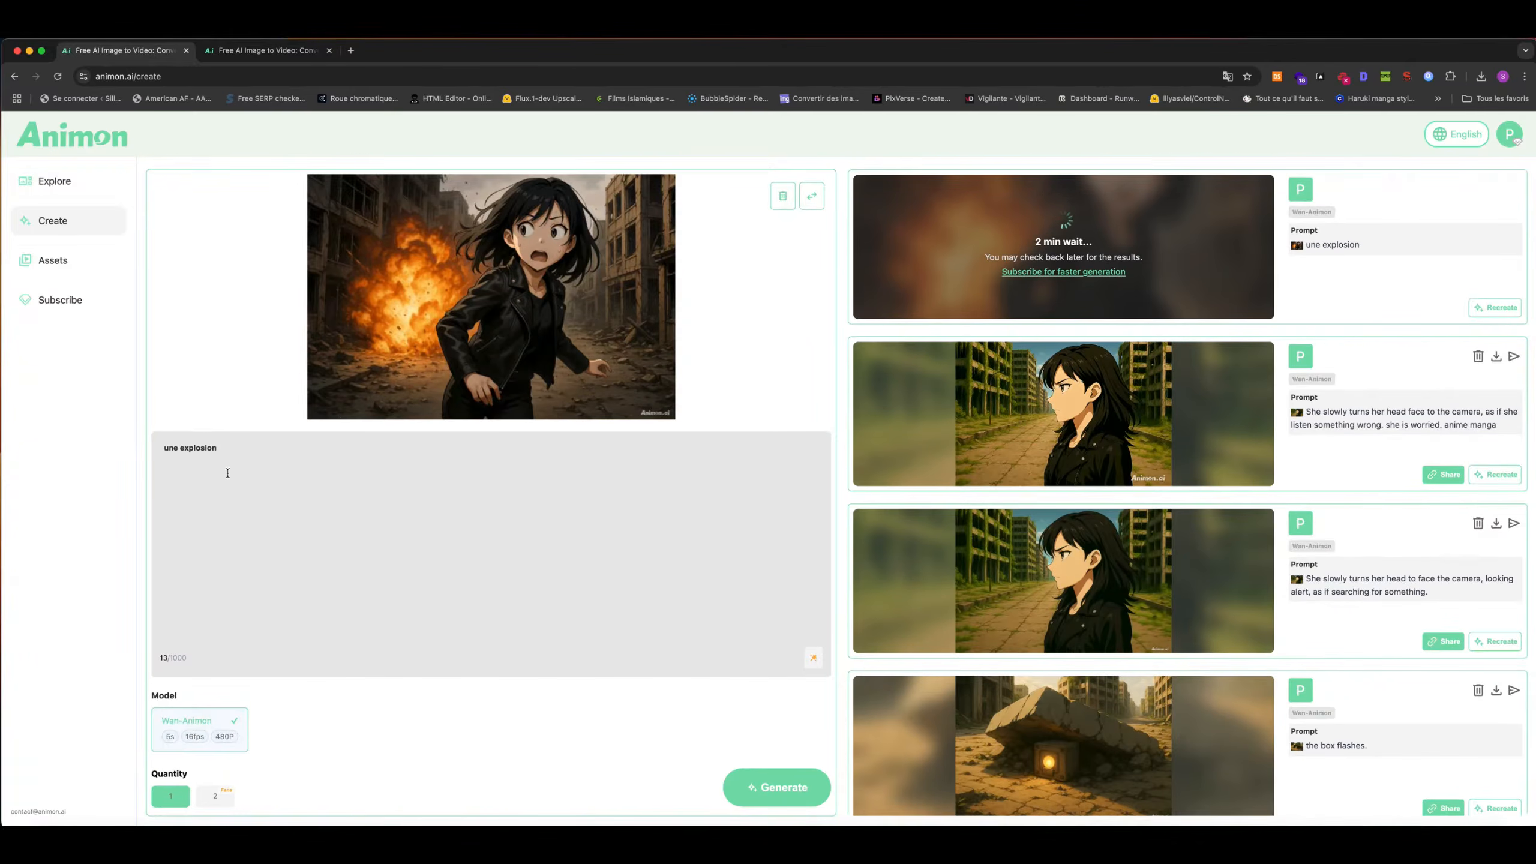
scroll(991, 463, down, 10)
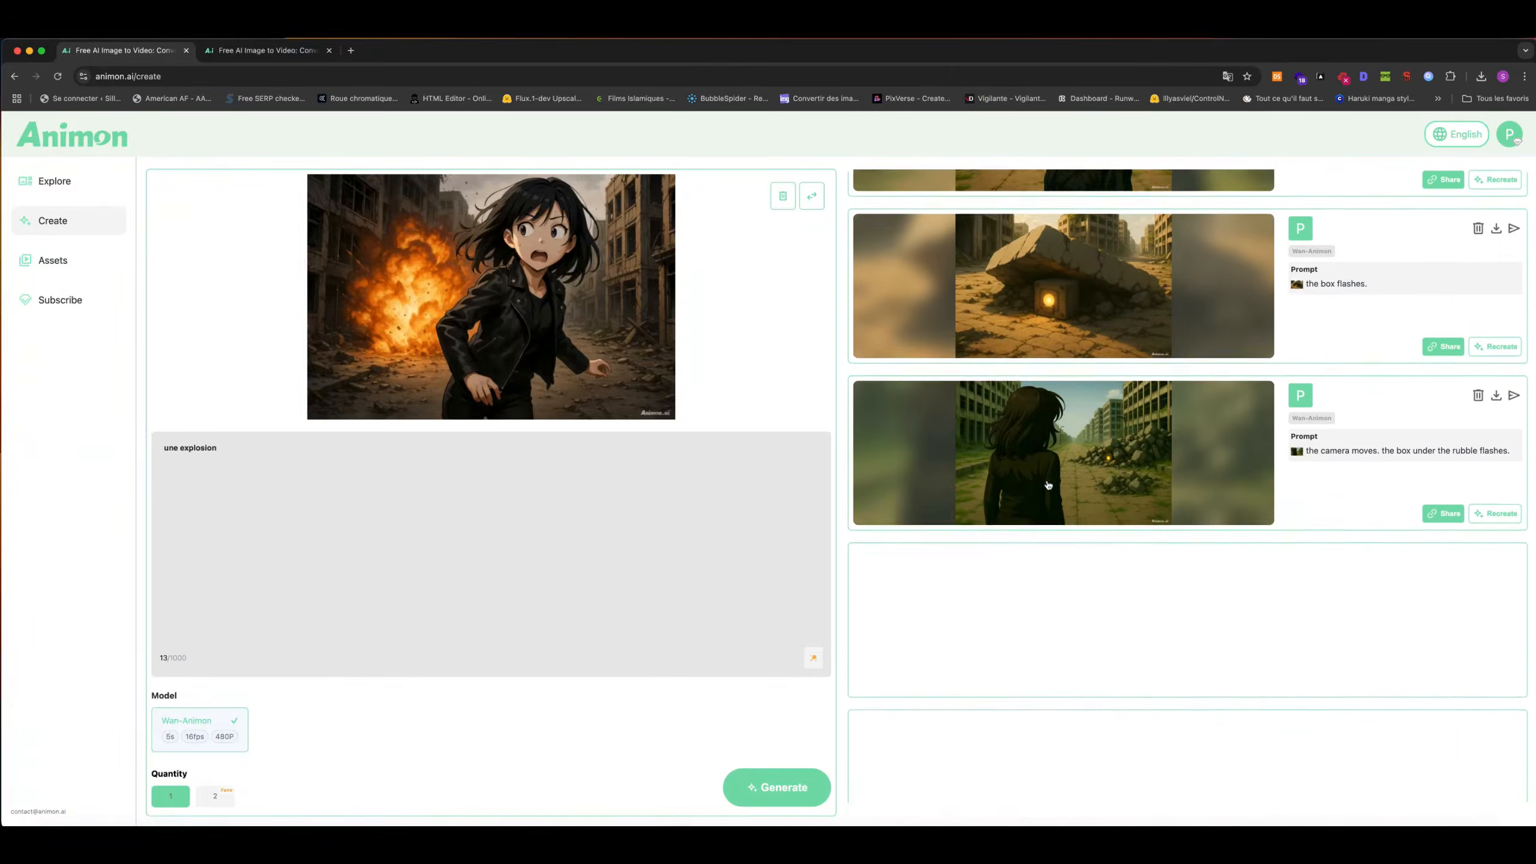
scroll(1047, 487, down, 1)
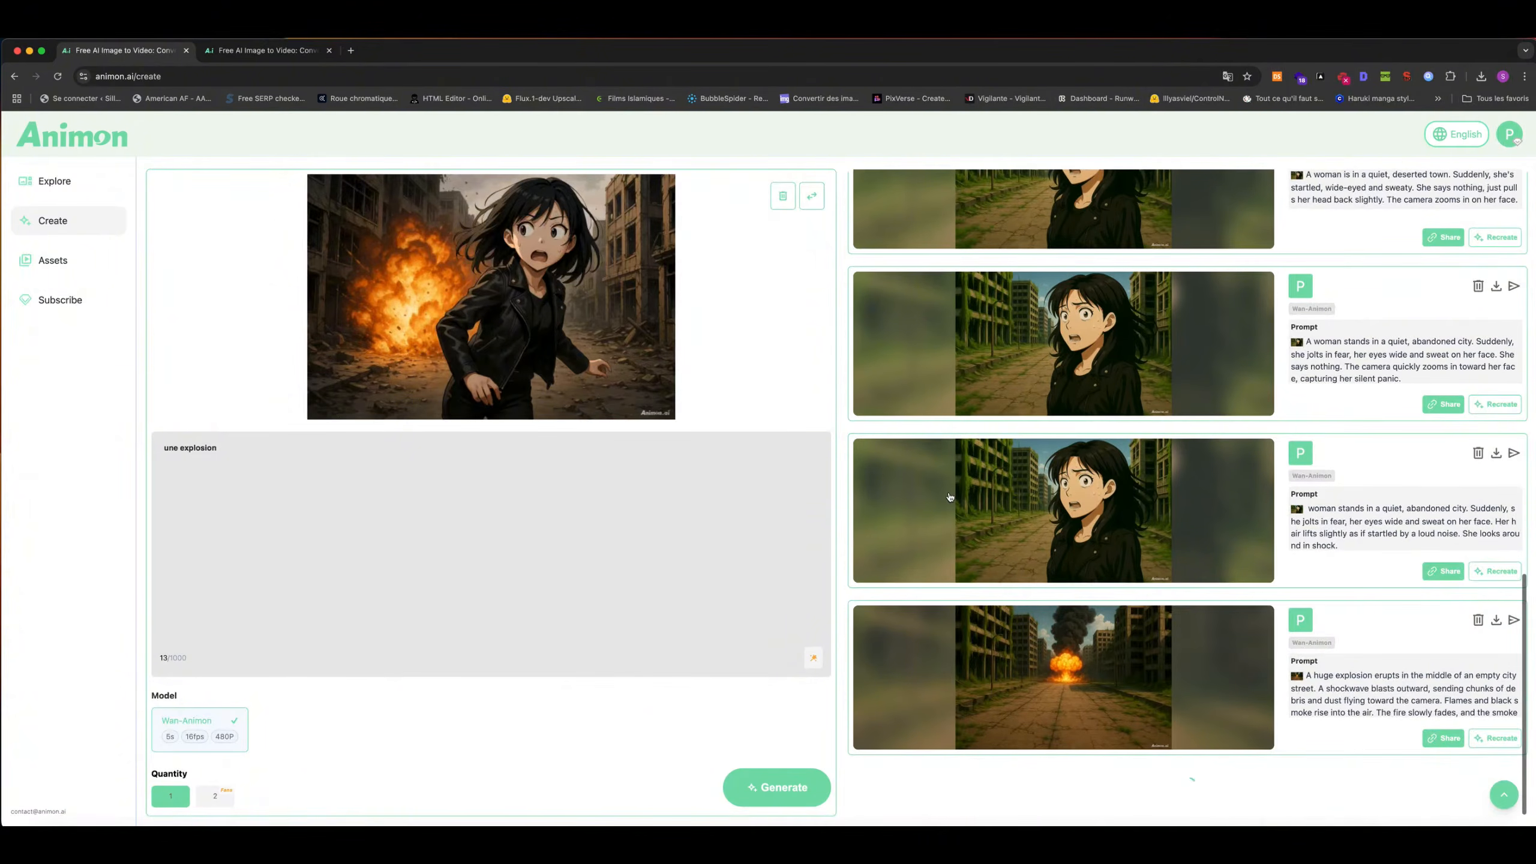
scroll(863, 520, down, 1)
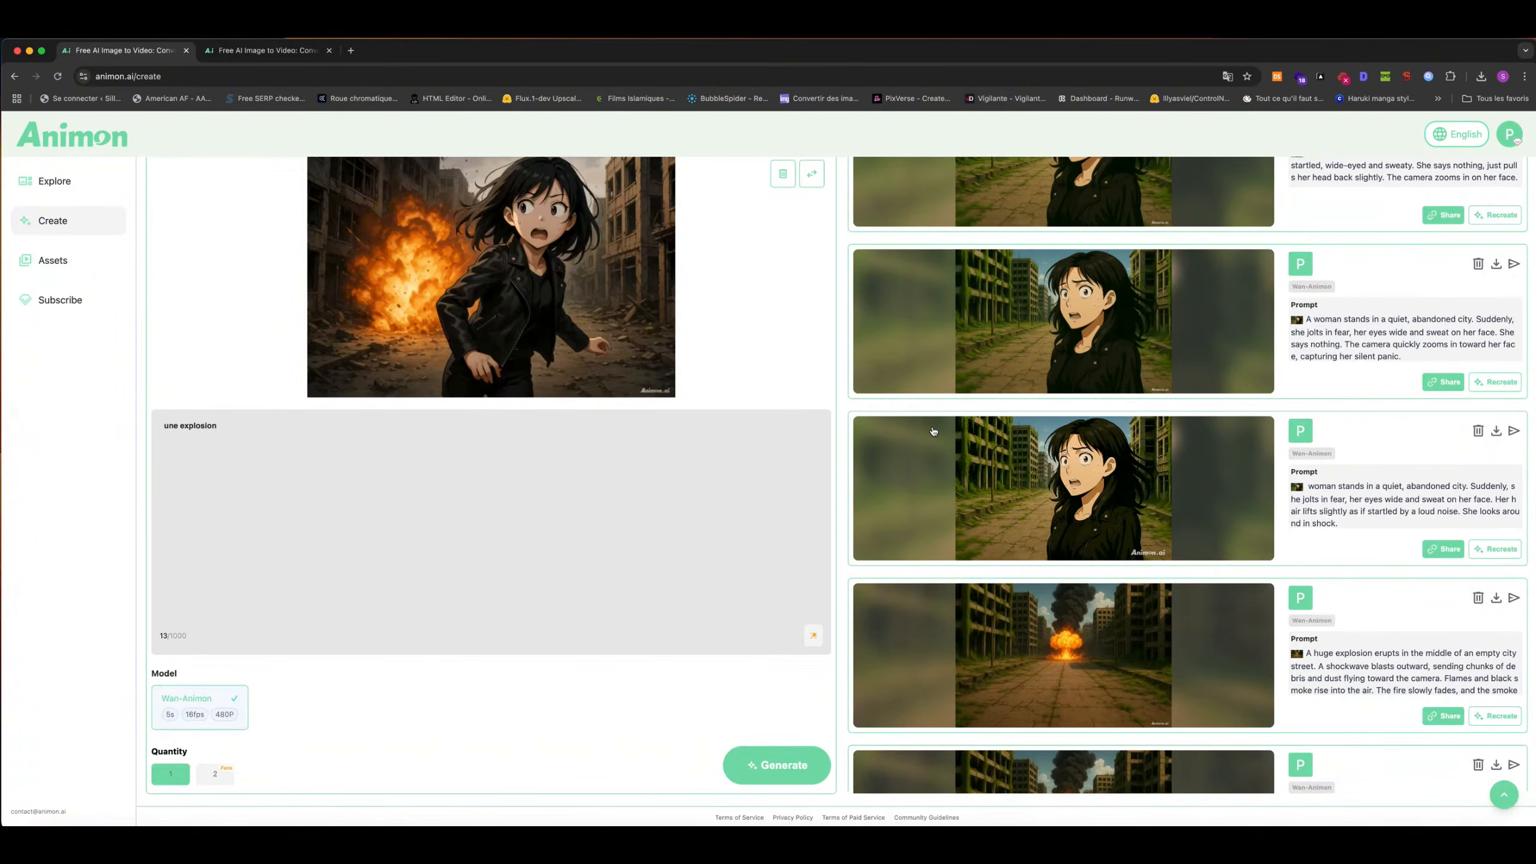
scroll(595, 498, up, 1)
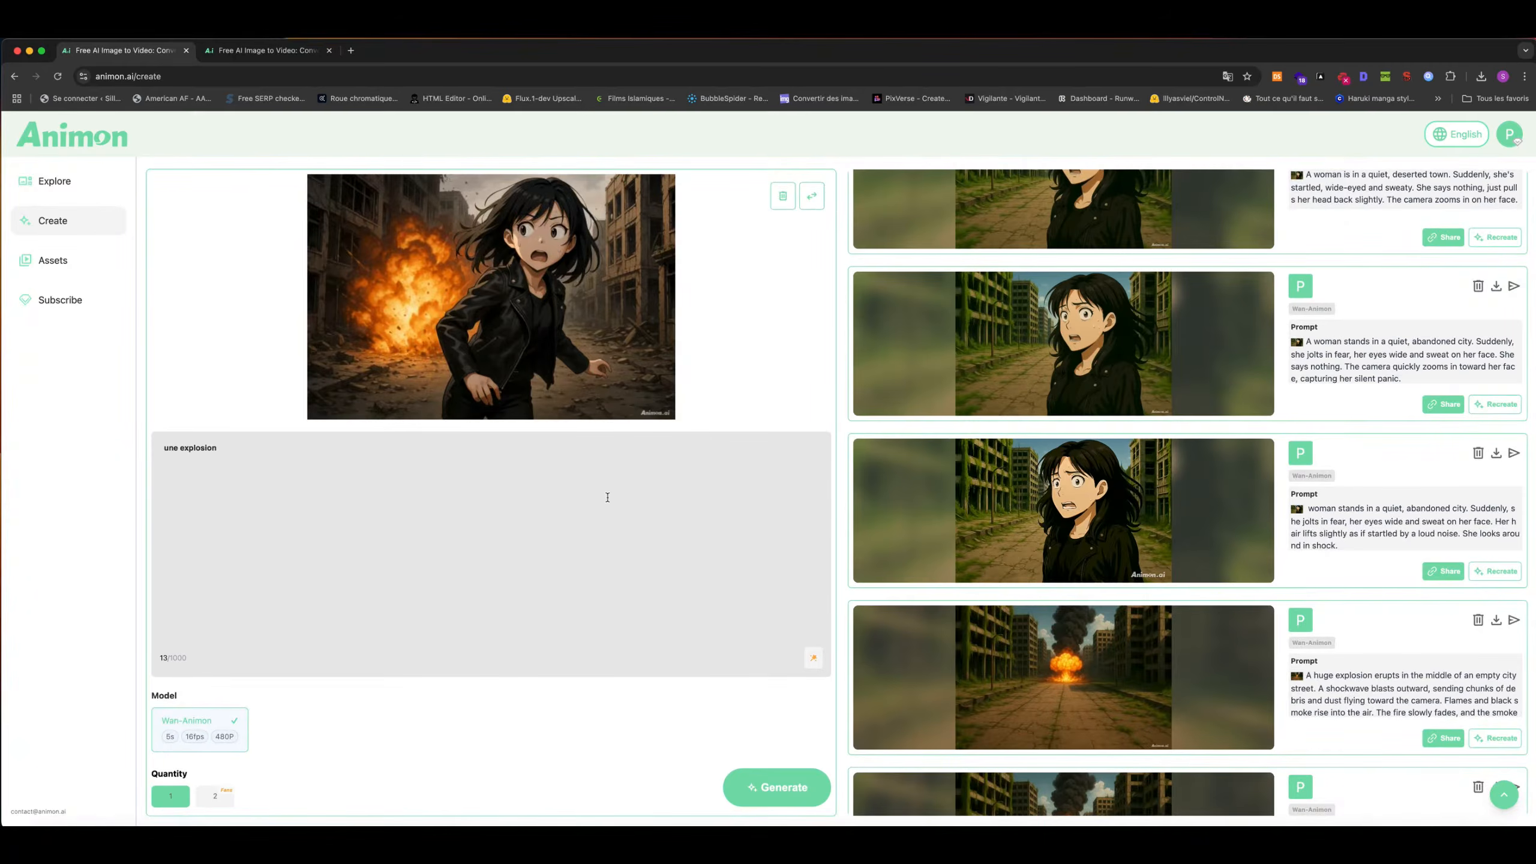
scroll(925, 520, up, 10)
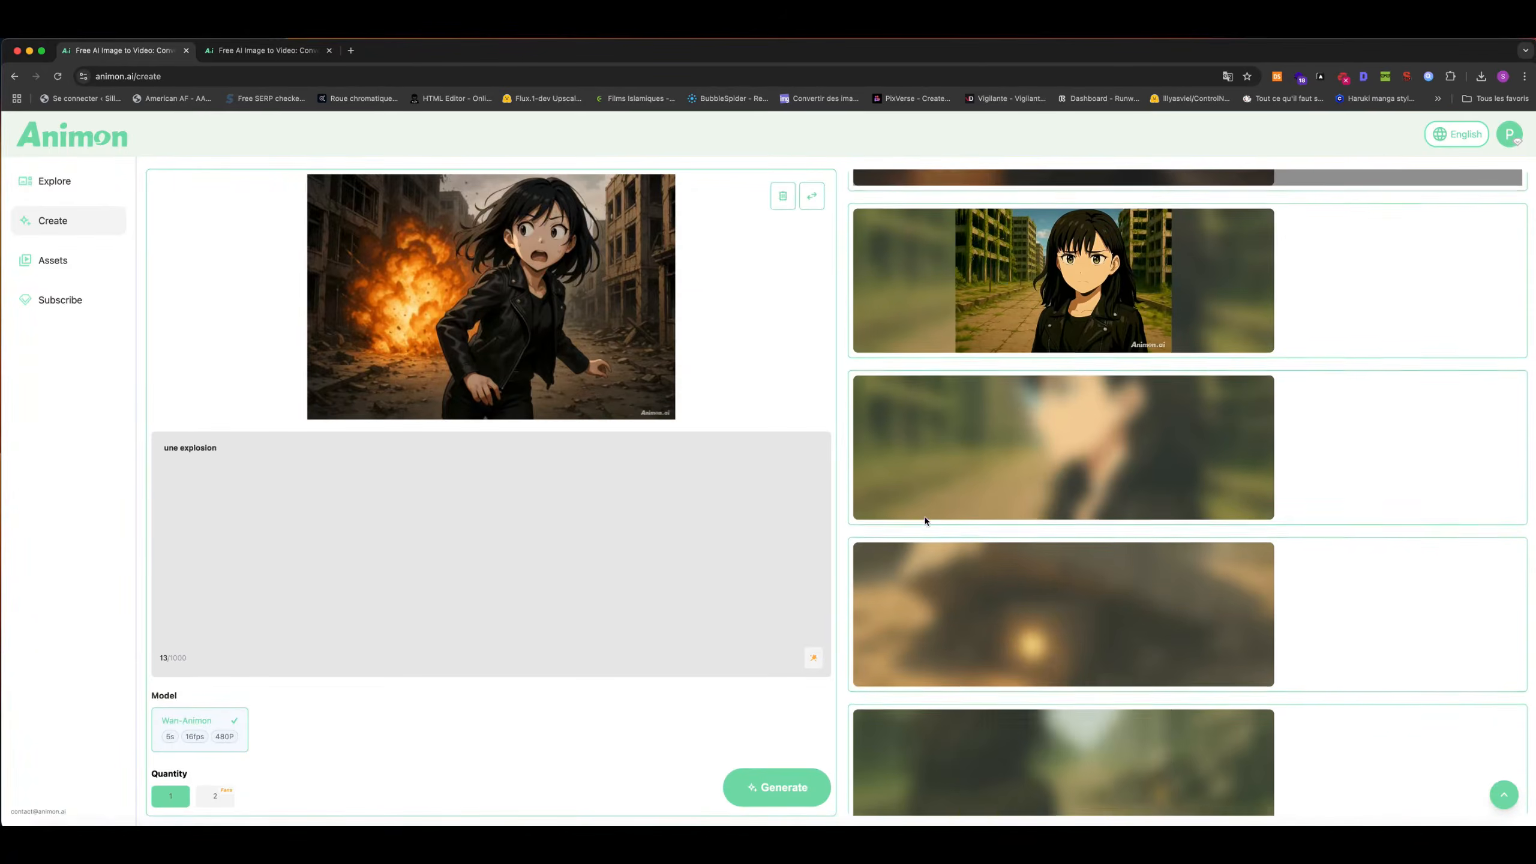
scroll(905, 509, up, 3)
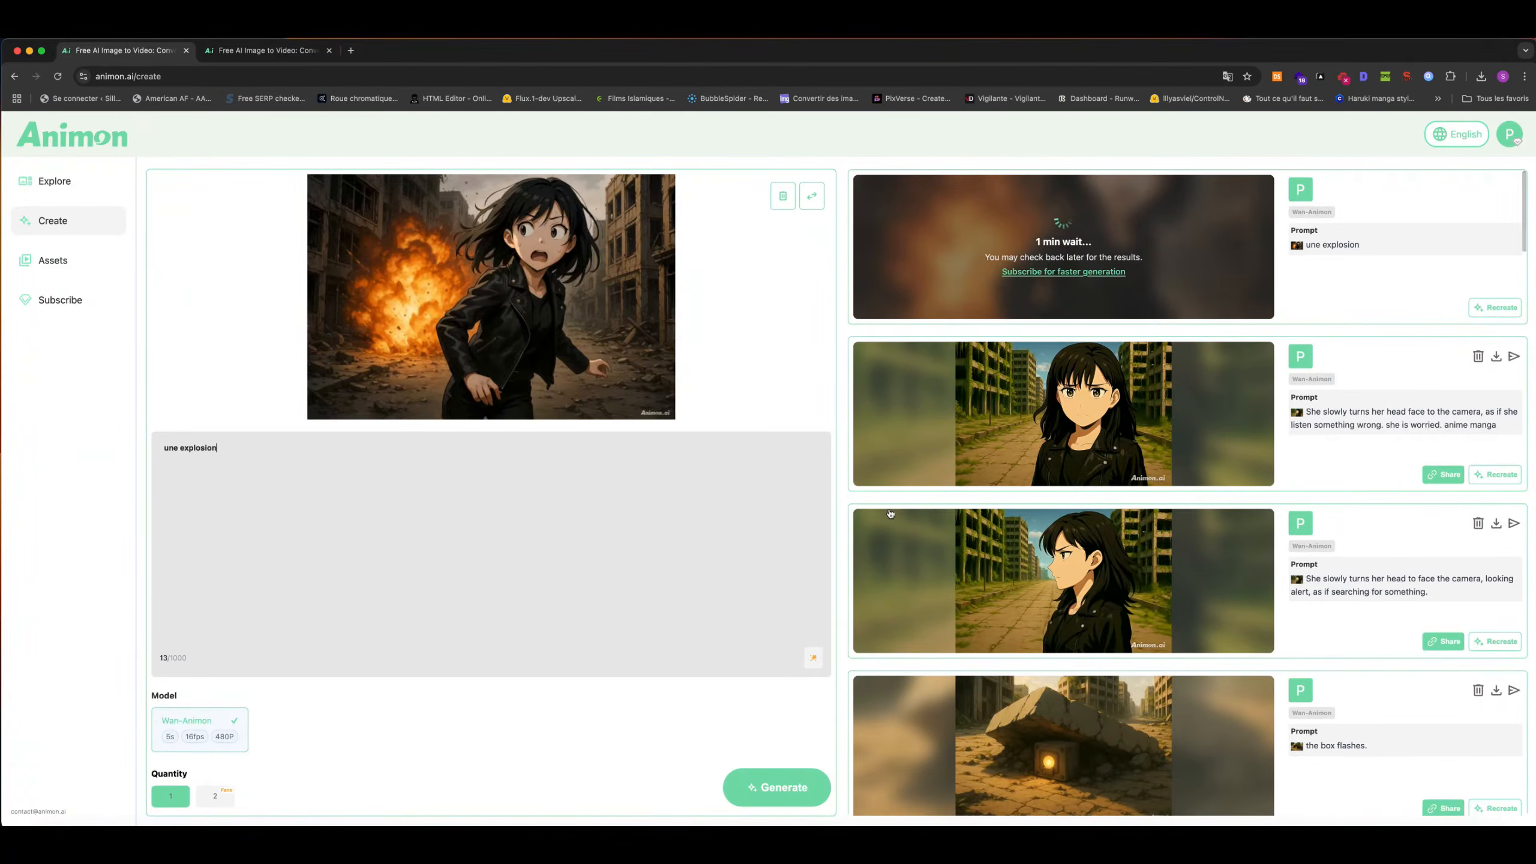
click(651, 470)
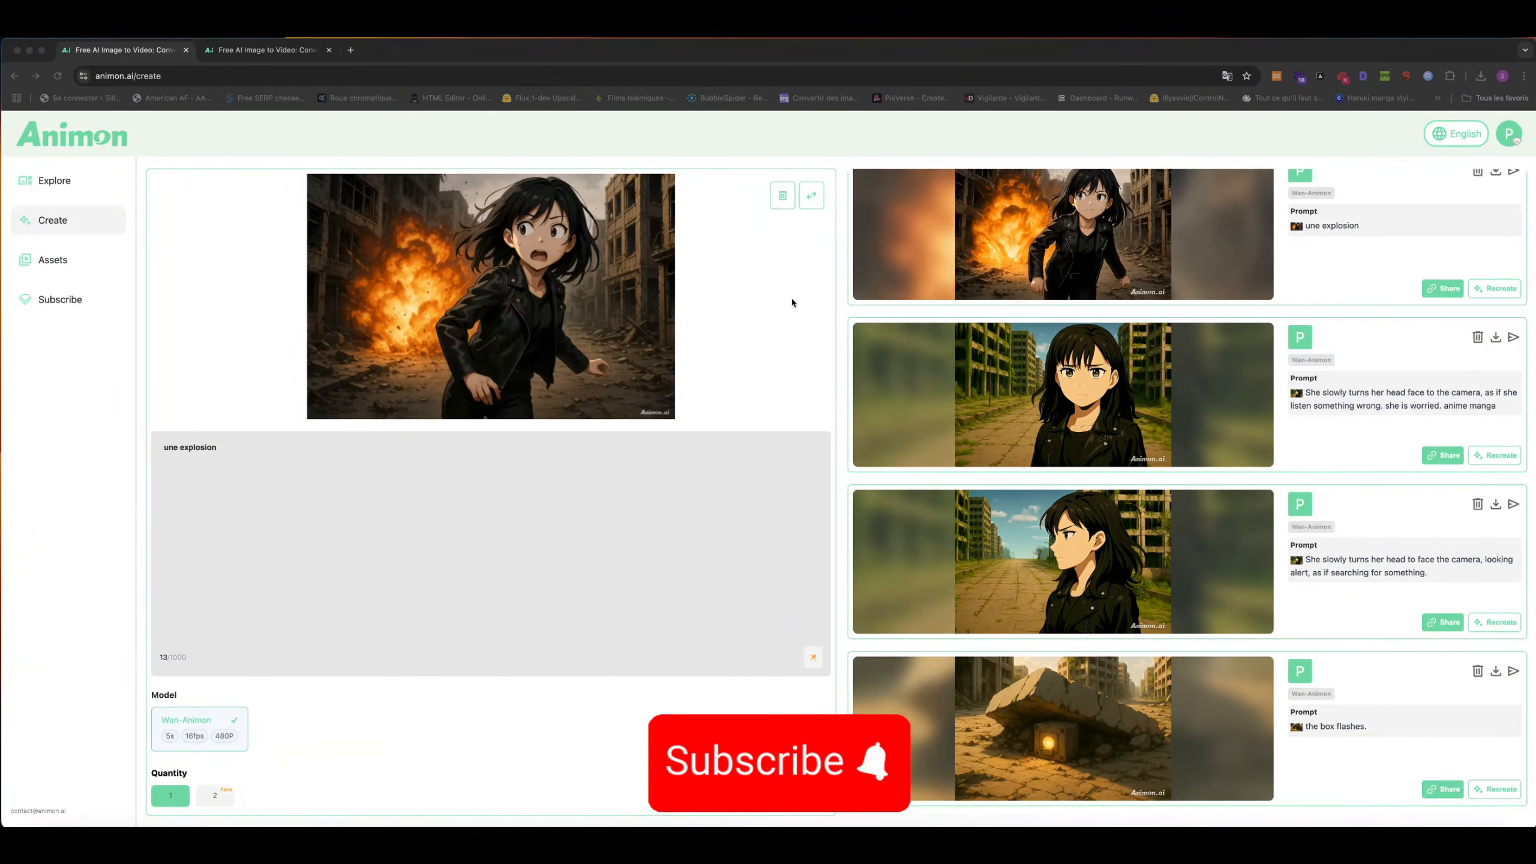
Open the generated "une explosion" video in the large player and share it.
scroll(1107, 330, up, 1)
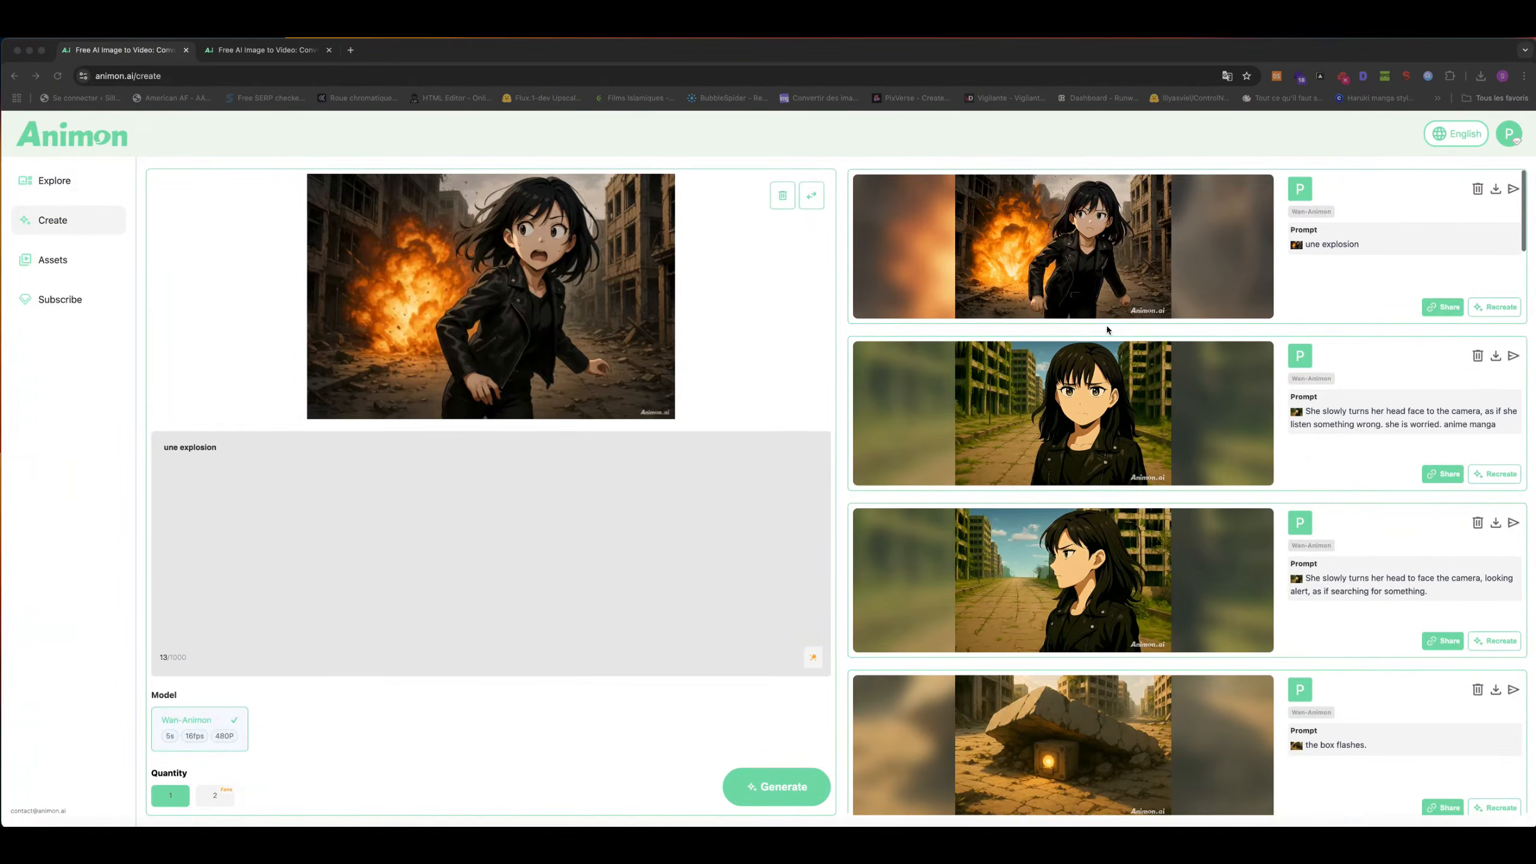
click(1110, 276)
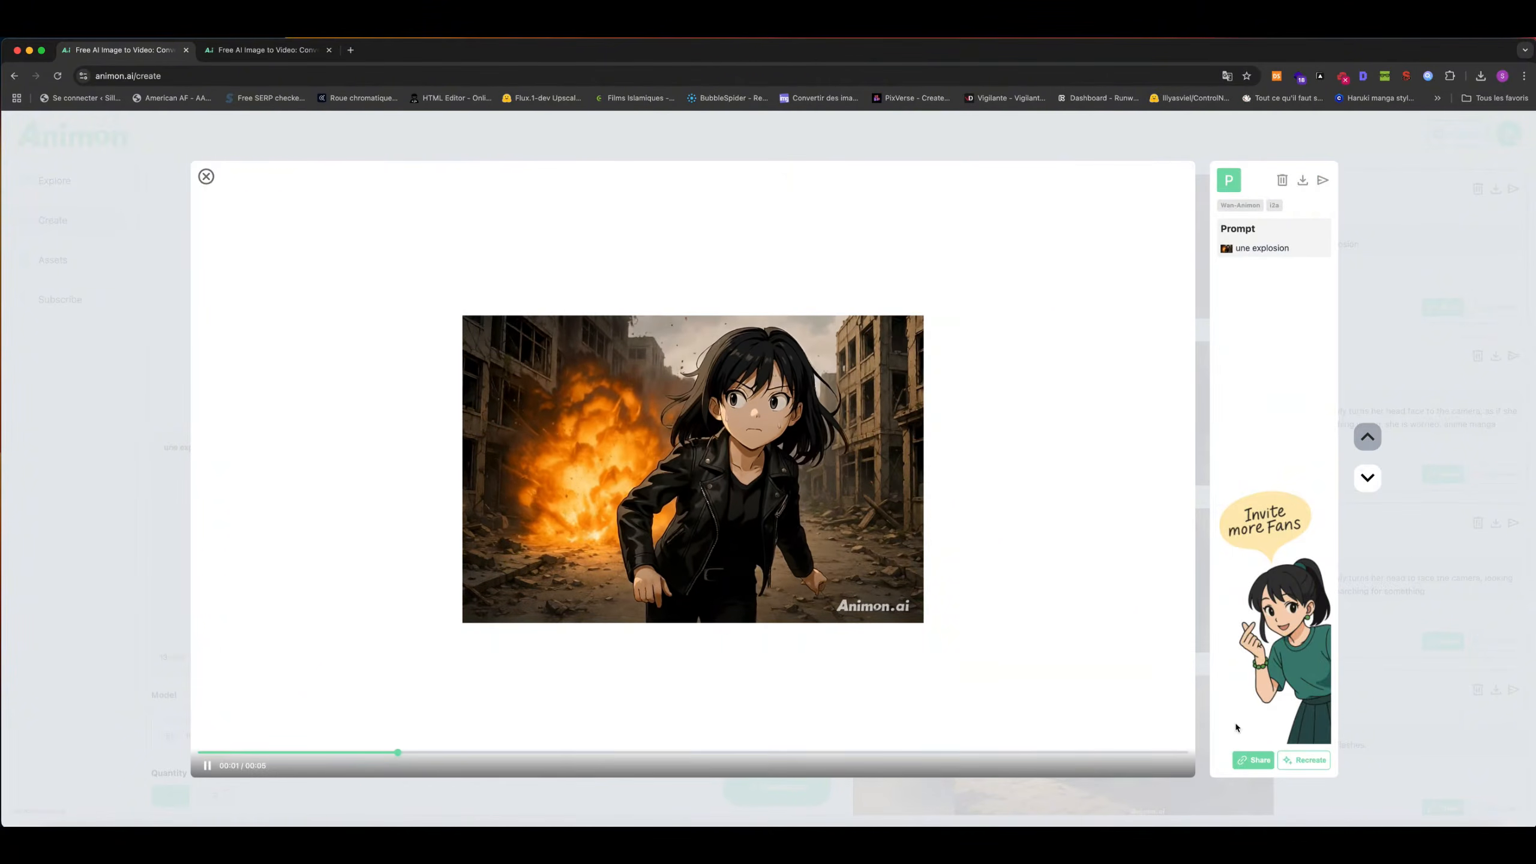
click(1254, 762)
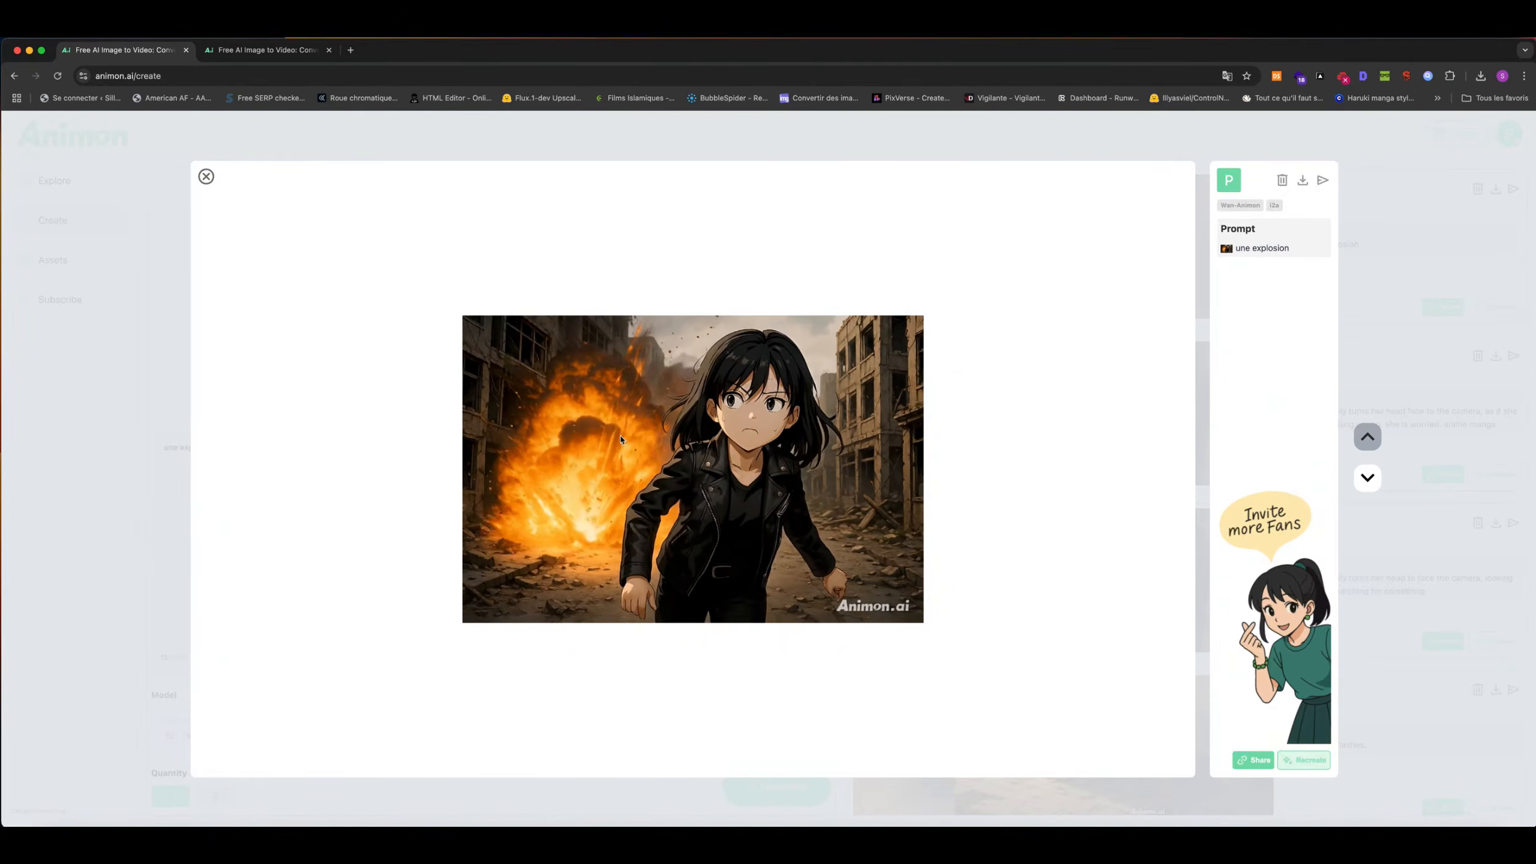
Close the large player and skim the history of generated videos down to the motorcycle clips and back to the newest.
click(206, 177)
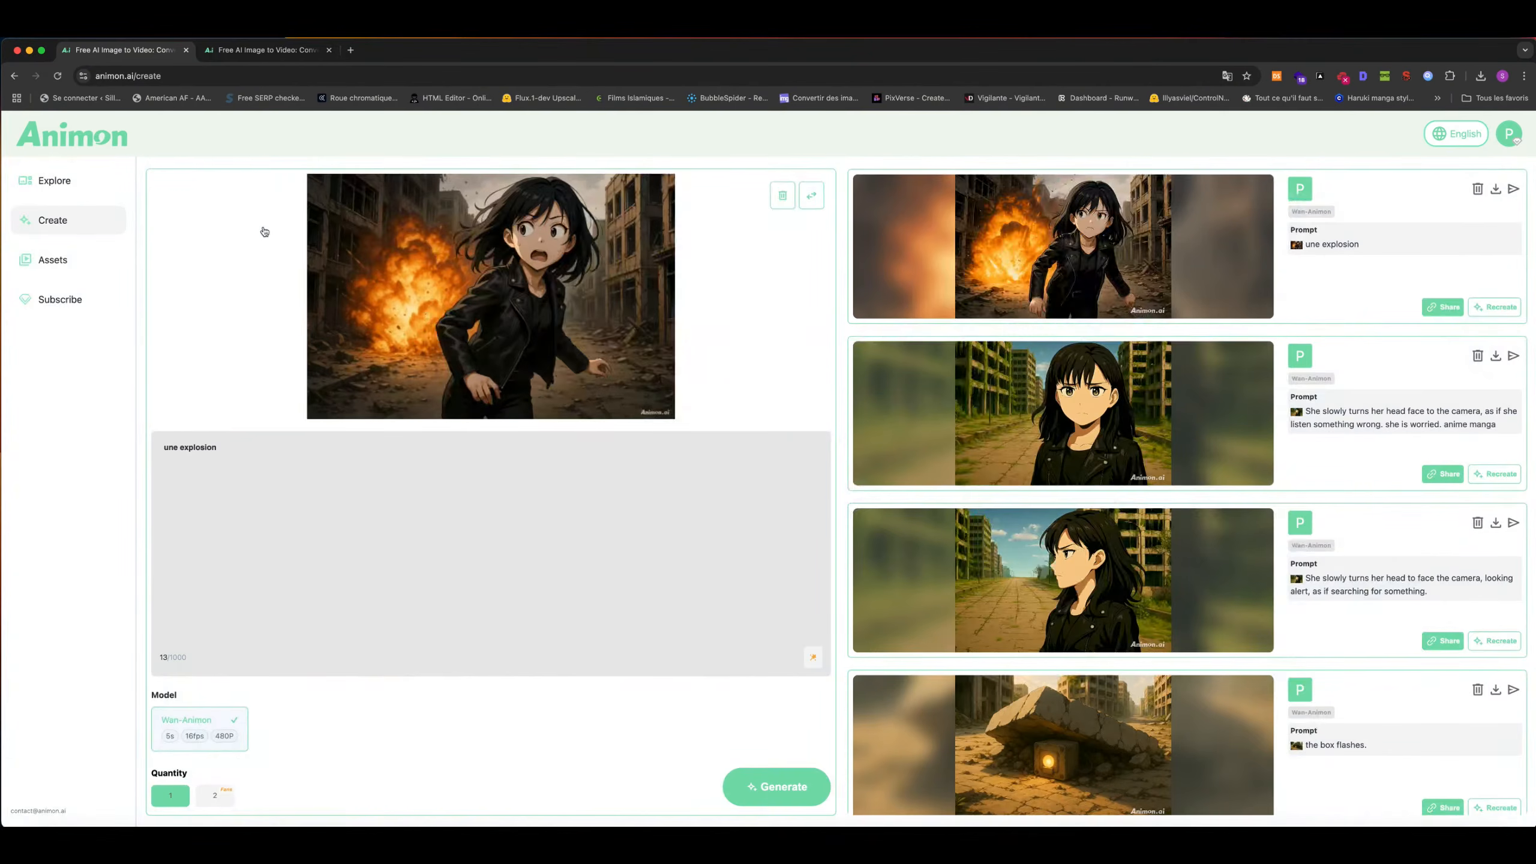
click(544, 396)
scroll(1078, 454, down, 10)
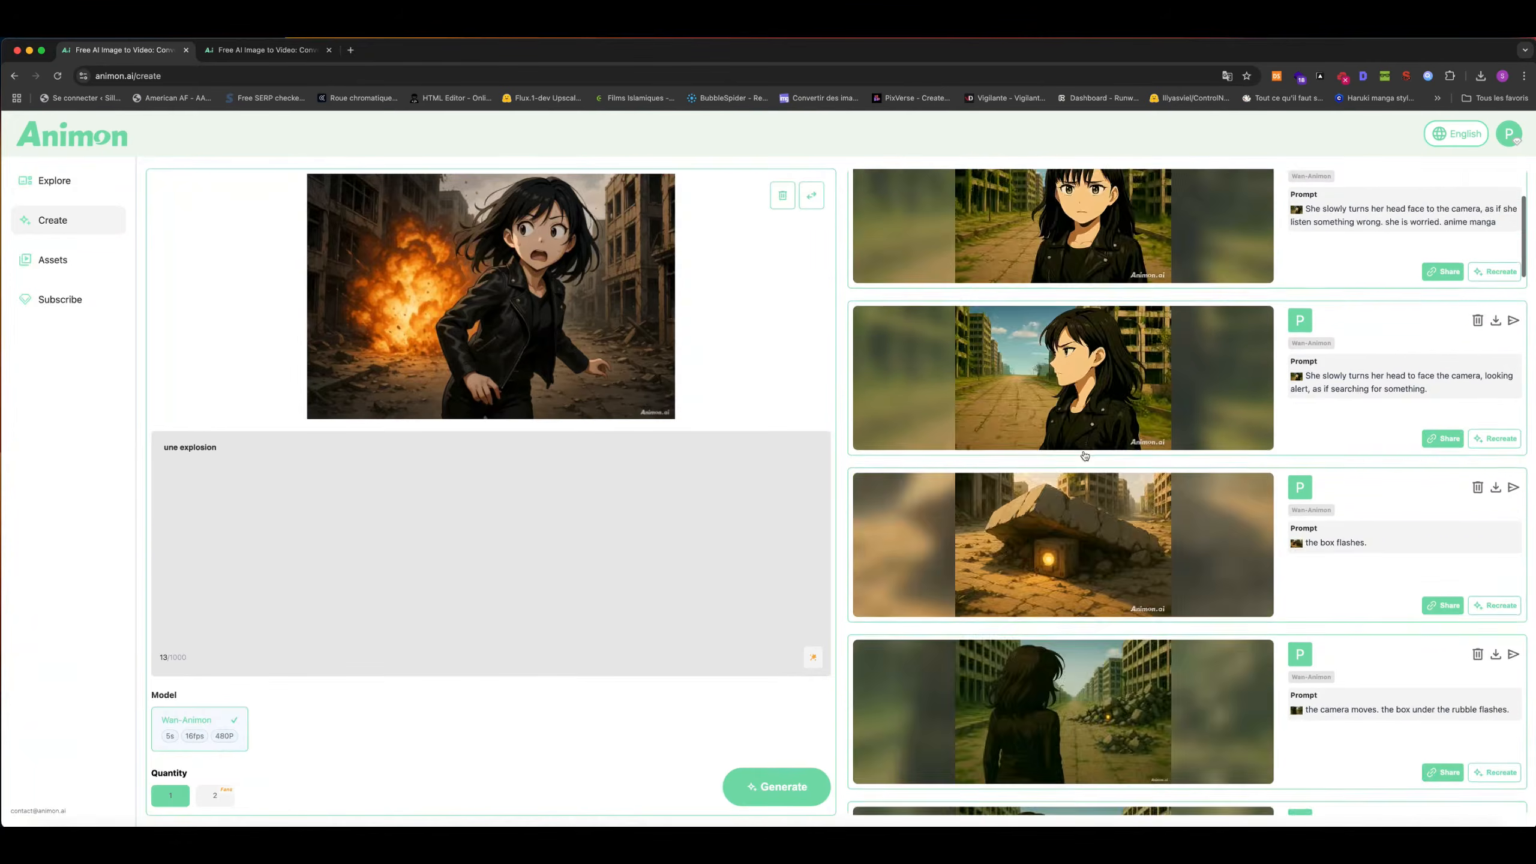
scroll(1078, 455, down, 8)
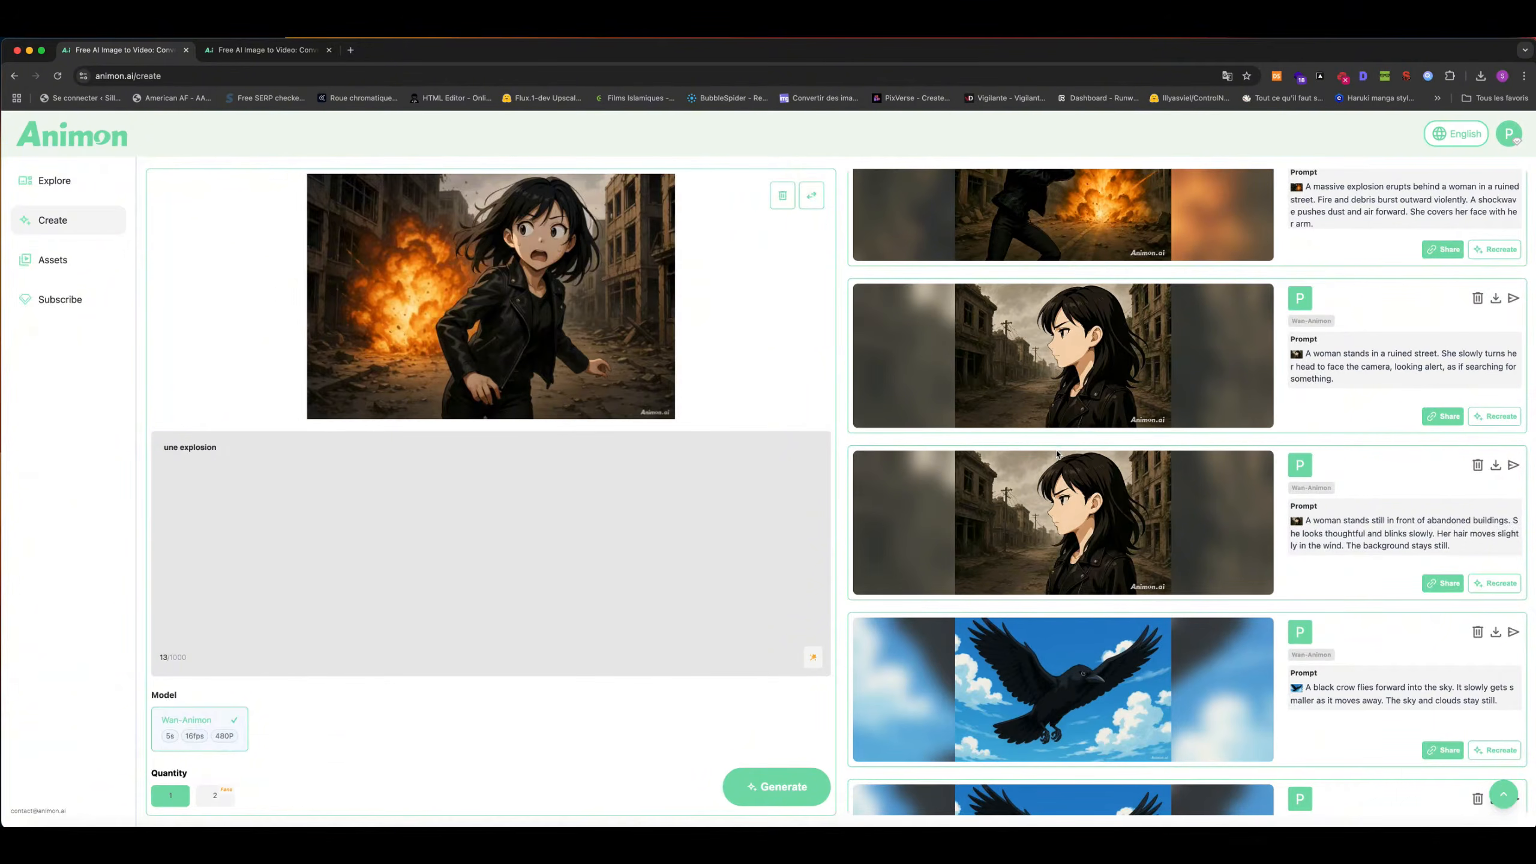
scroll(966, 383, down, 20)
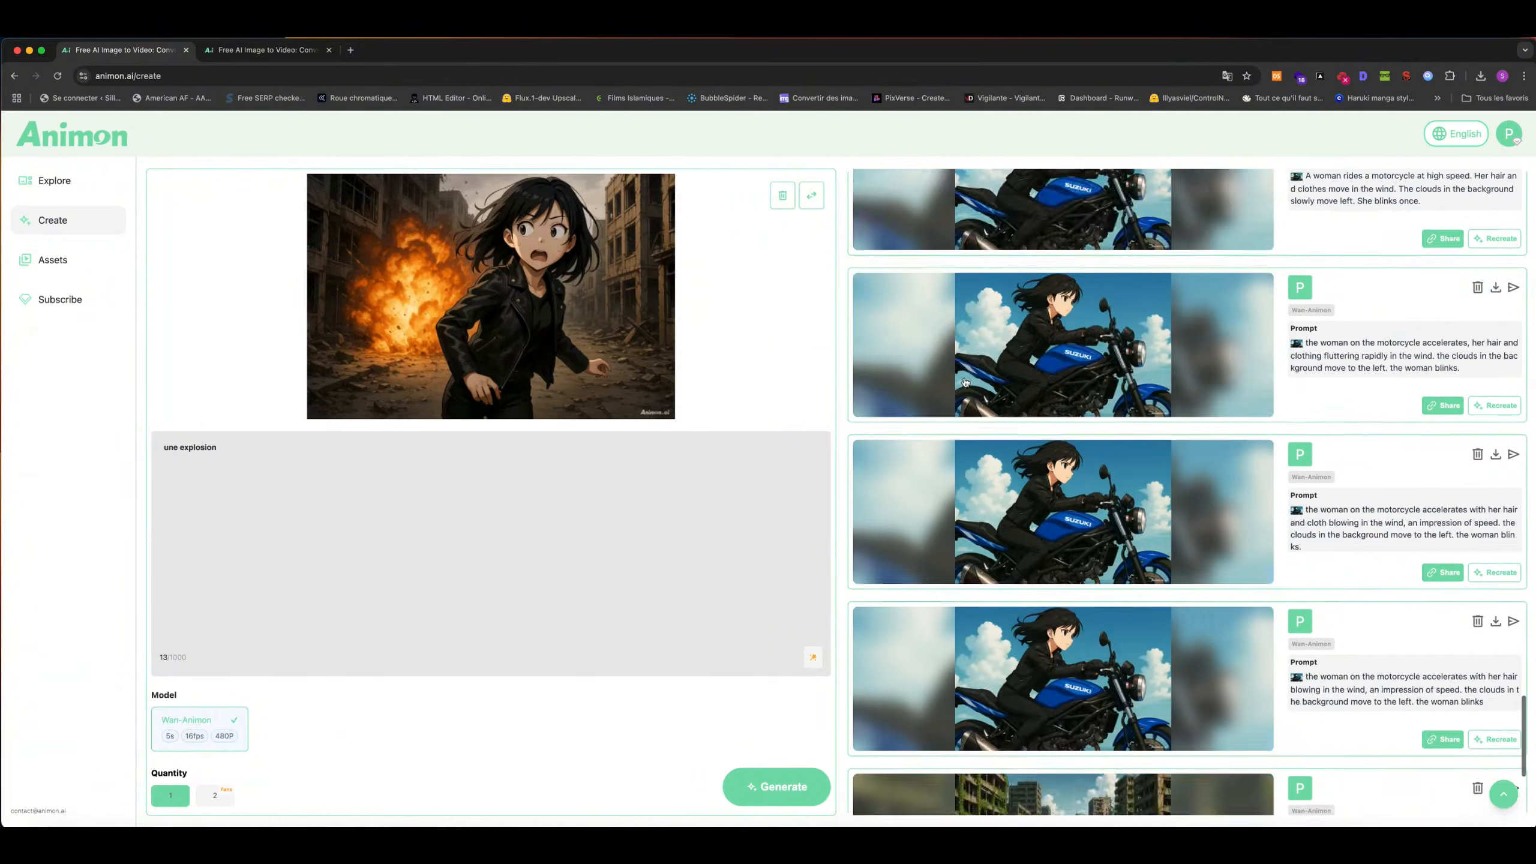
scroll(962, 383, up, 20)
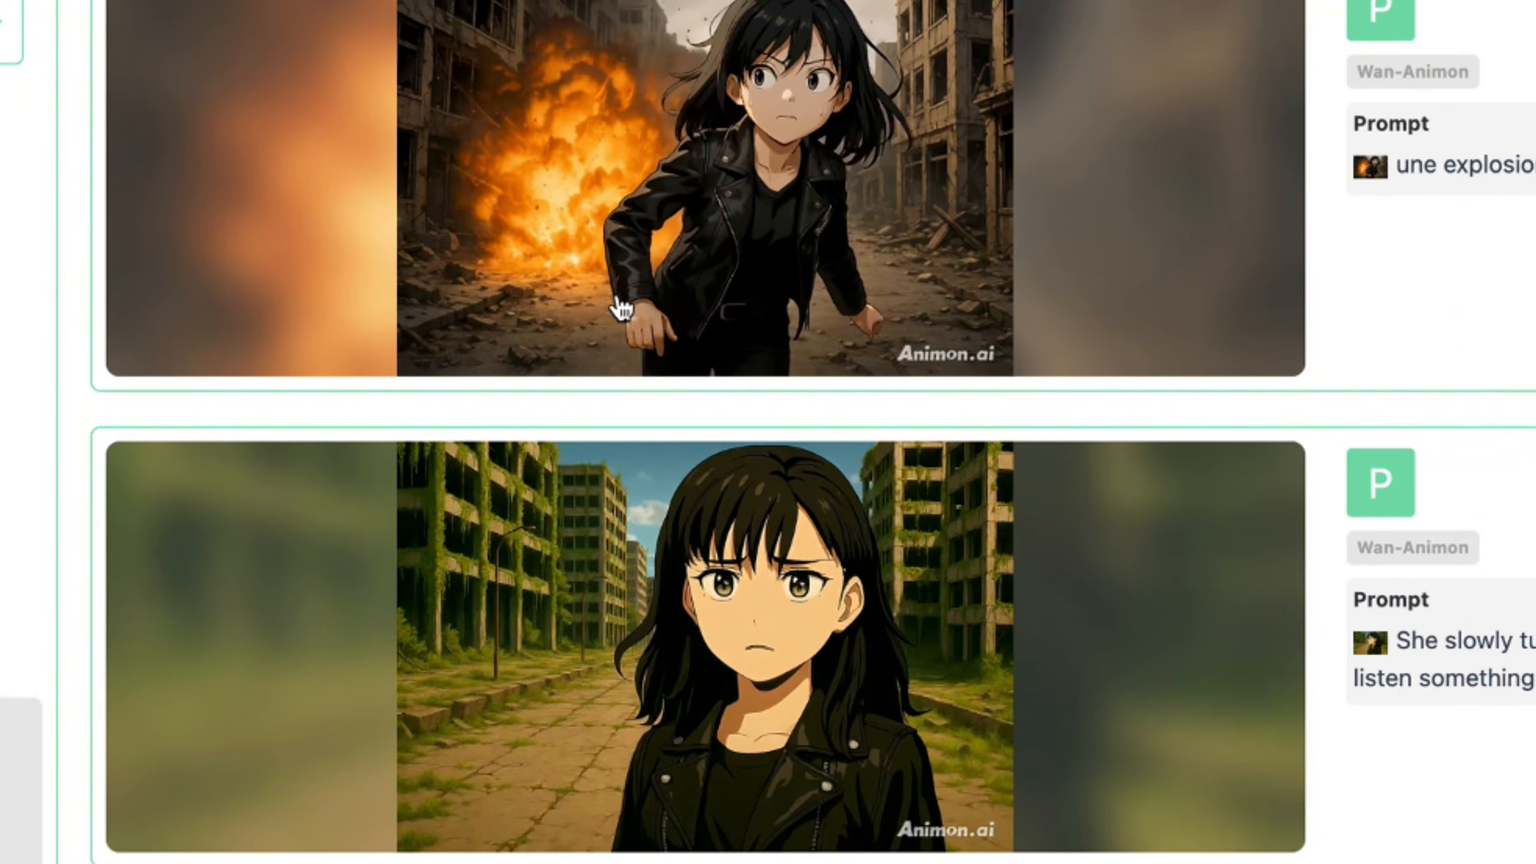
Examine the earlier ruined-city clips against their prompts, from the head turns and the flashing box to the explosion scenes.
scroll(623, 312, down, 3)
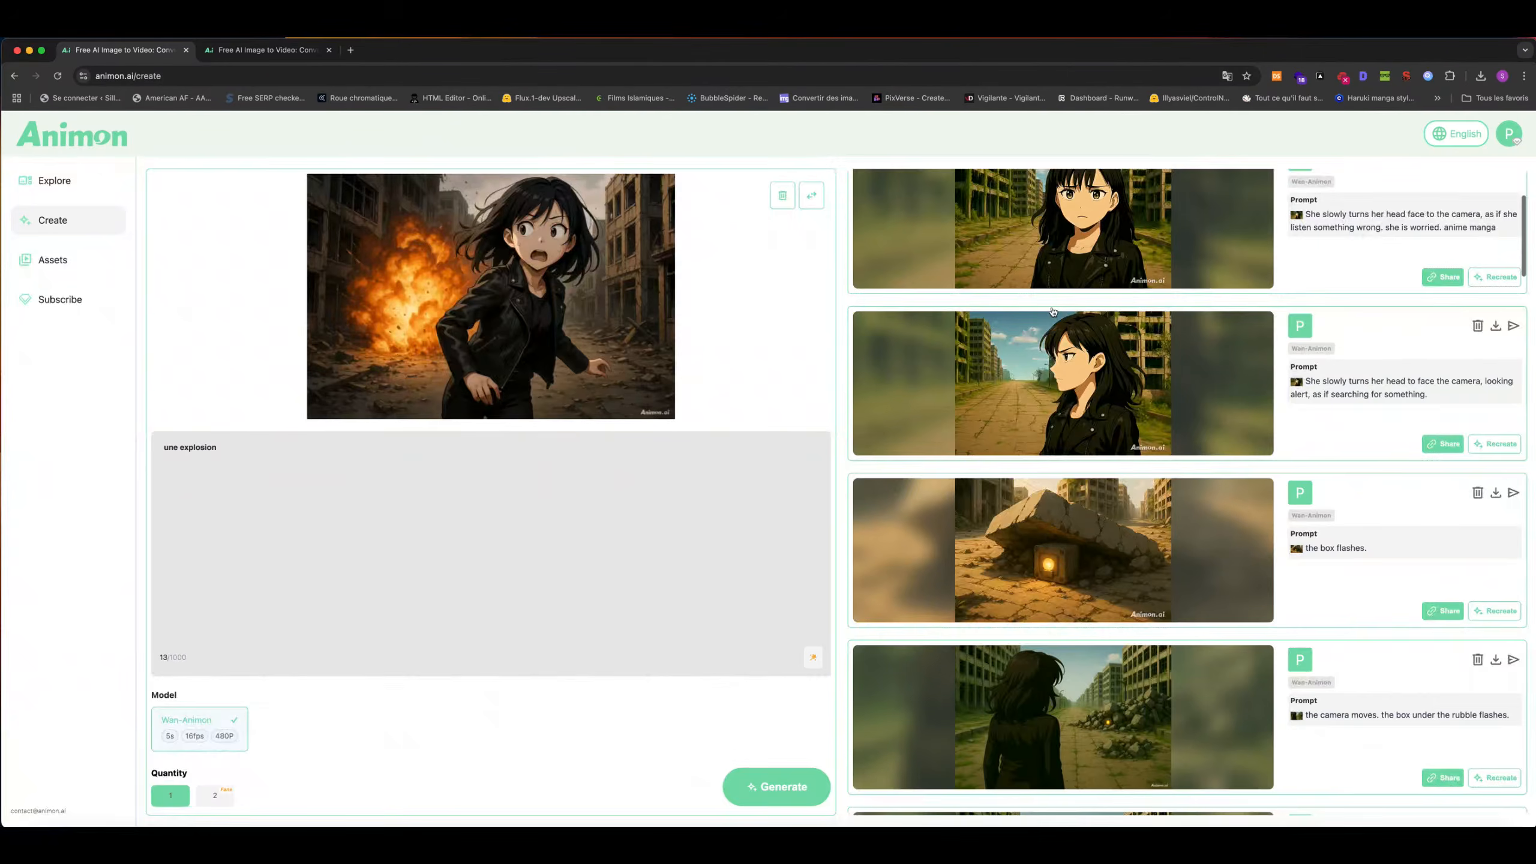
scroll(1052, 311, down, 1)
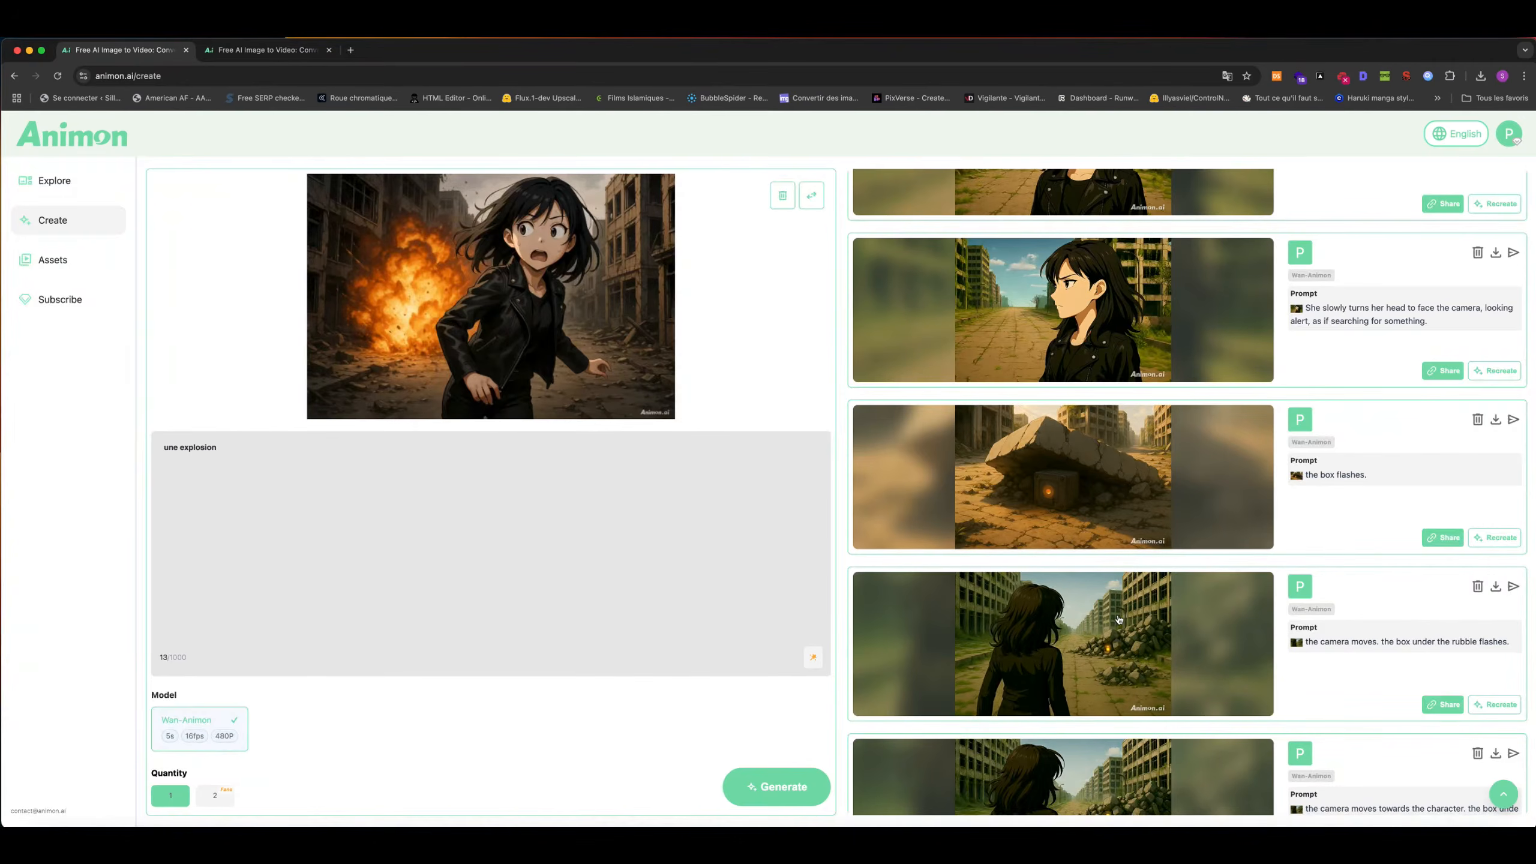
scroll(1092, 611, down, 5)
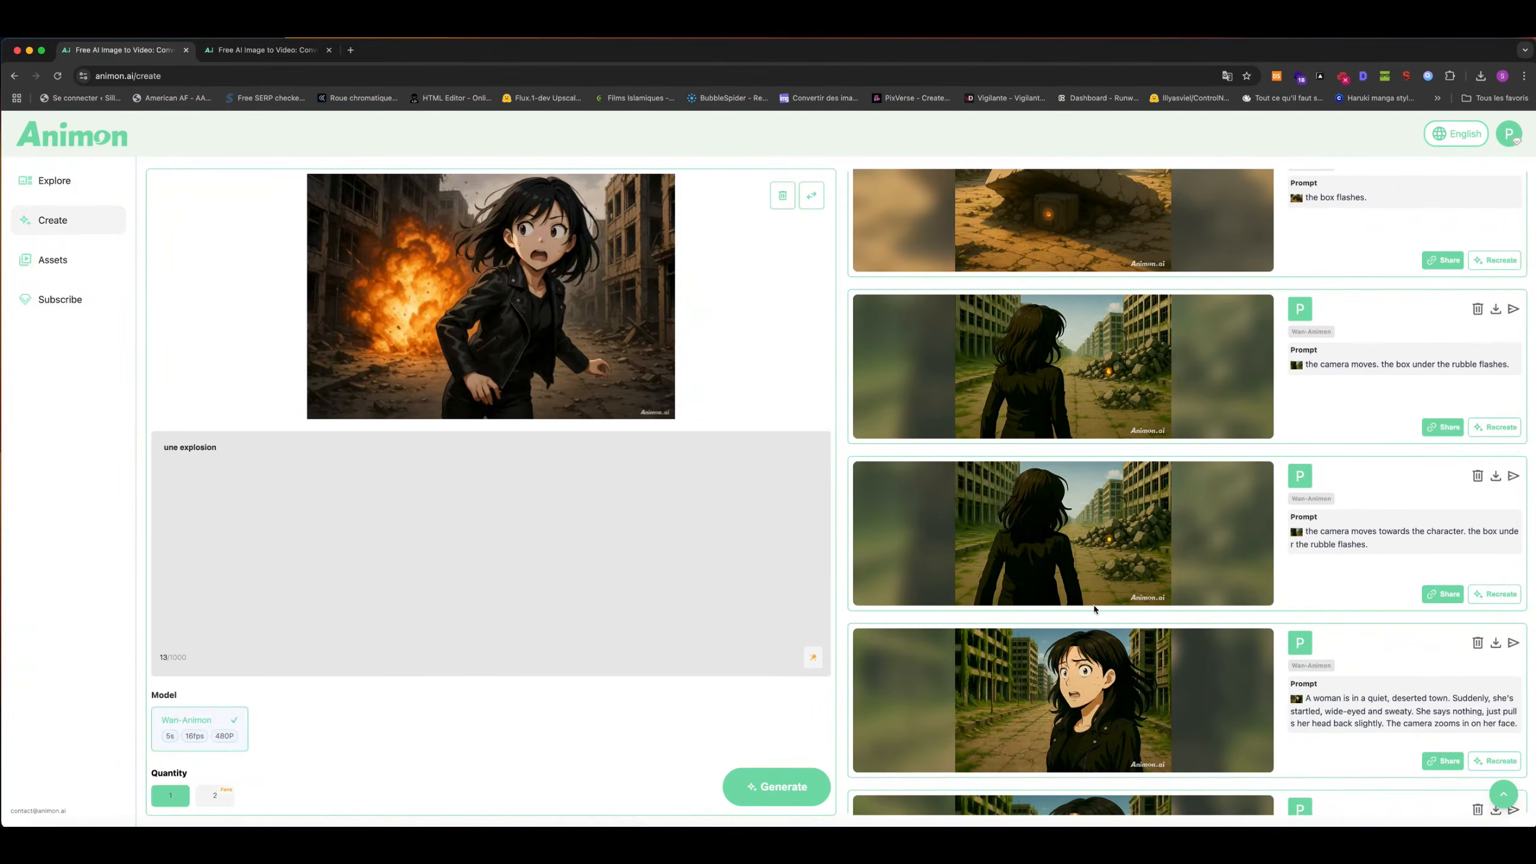
scroll(1094, 609, down, 2)
scroll(1046, 595, down, 3)
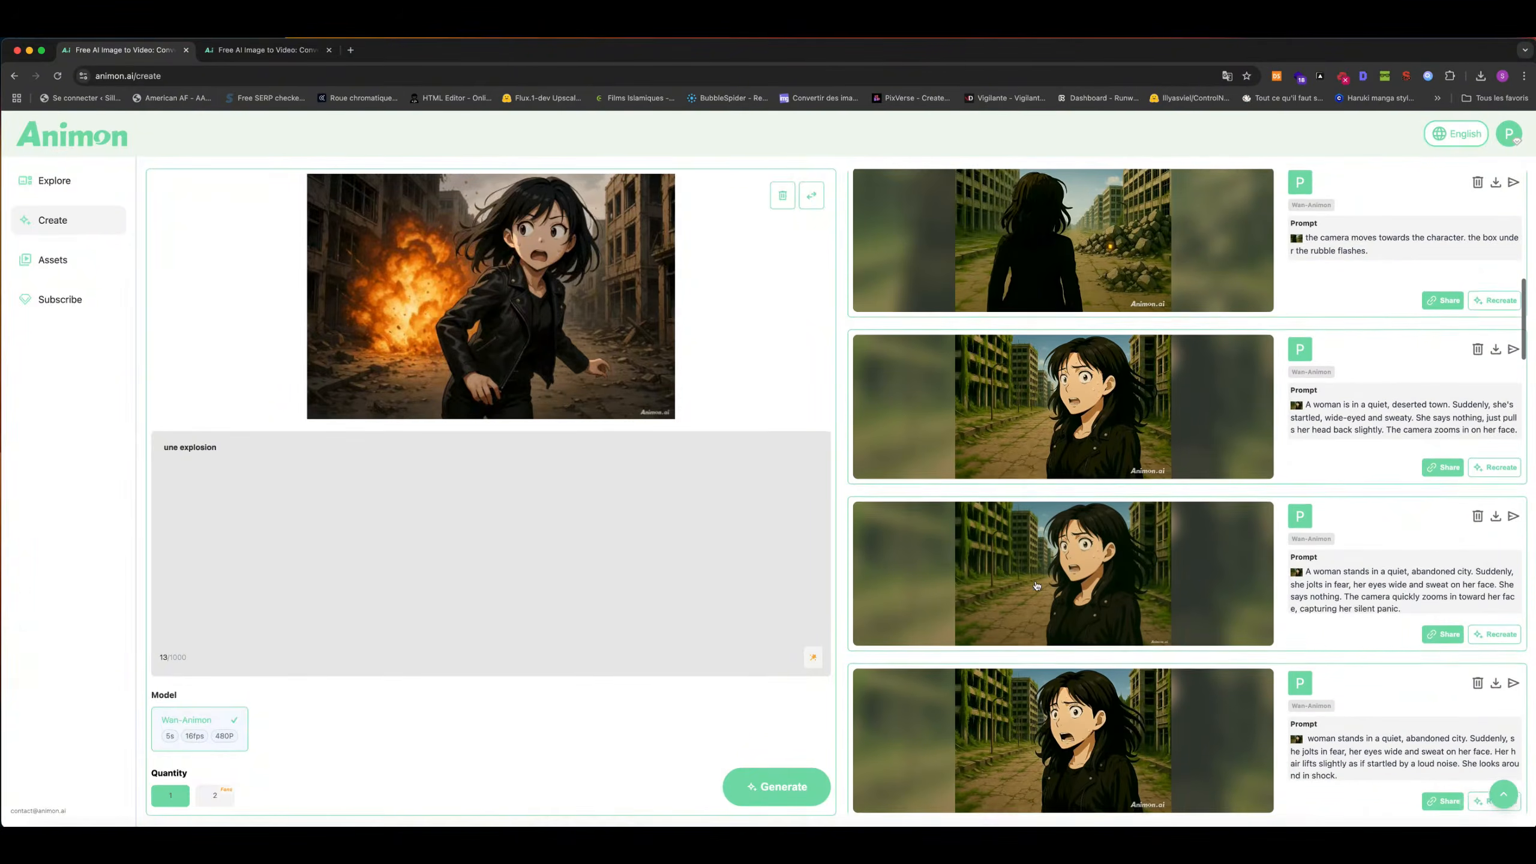
scroll(1036, 585, down, 4)
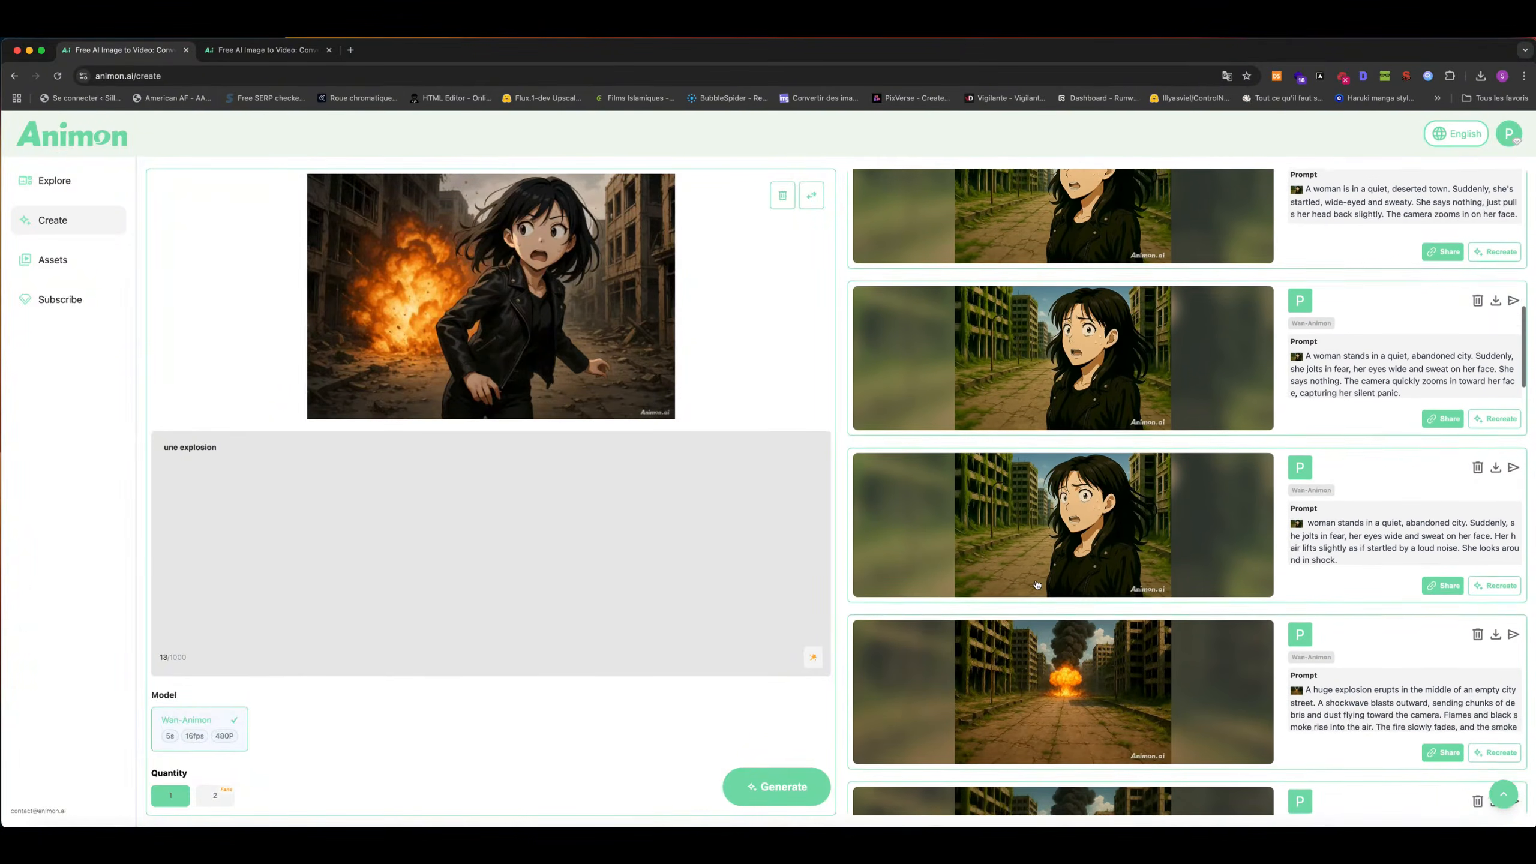
scroll(1036, 584, down, 1)
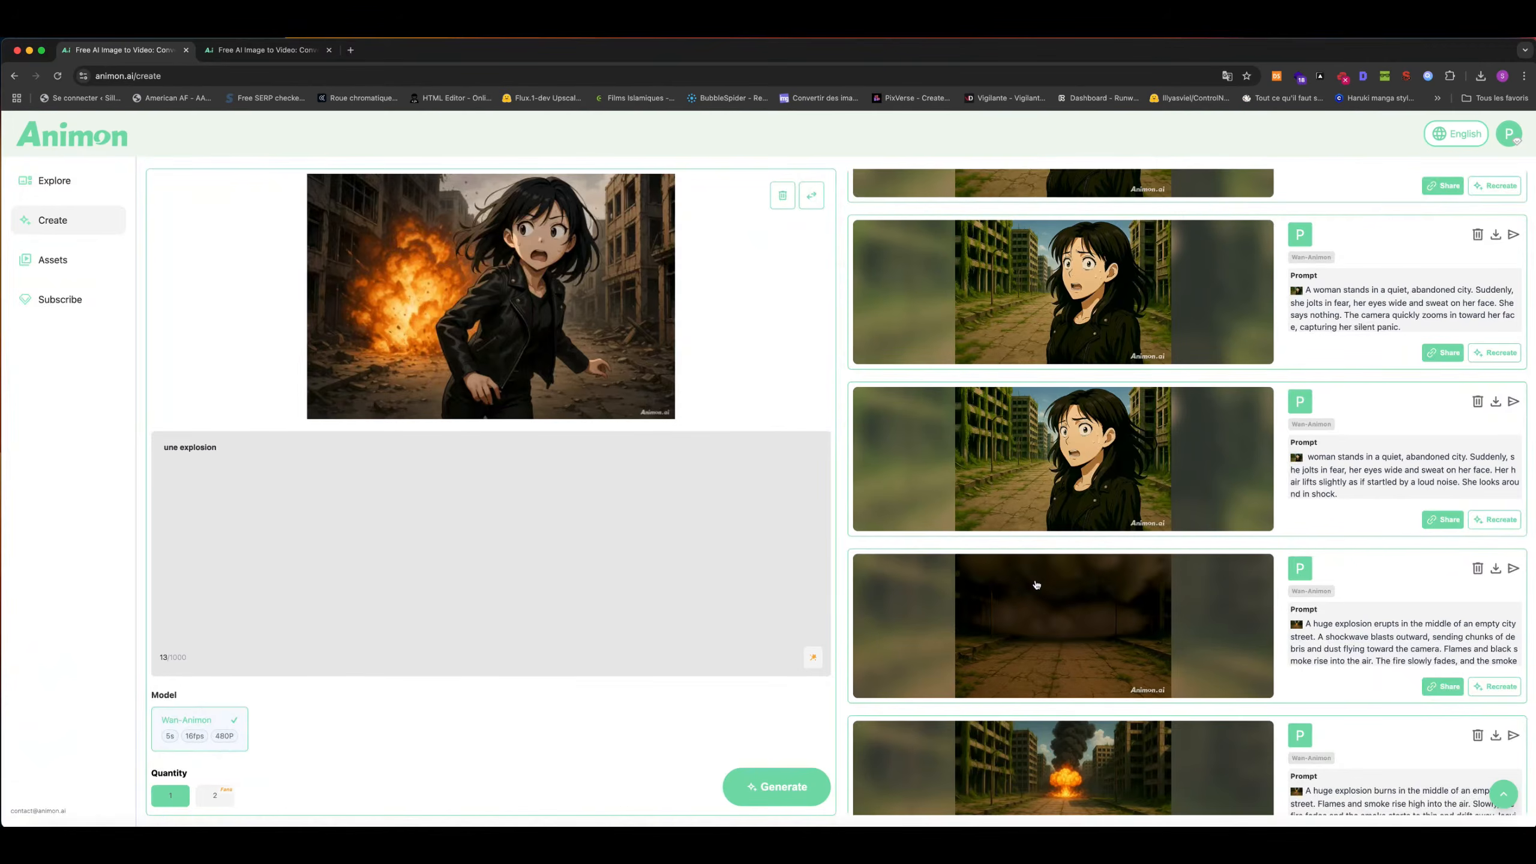
scroll(1036, 584, down, 4)
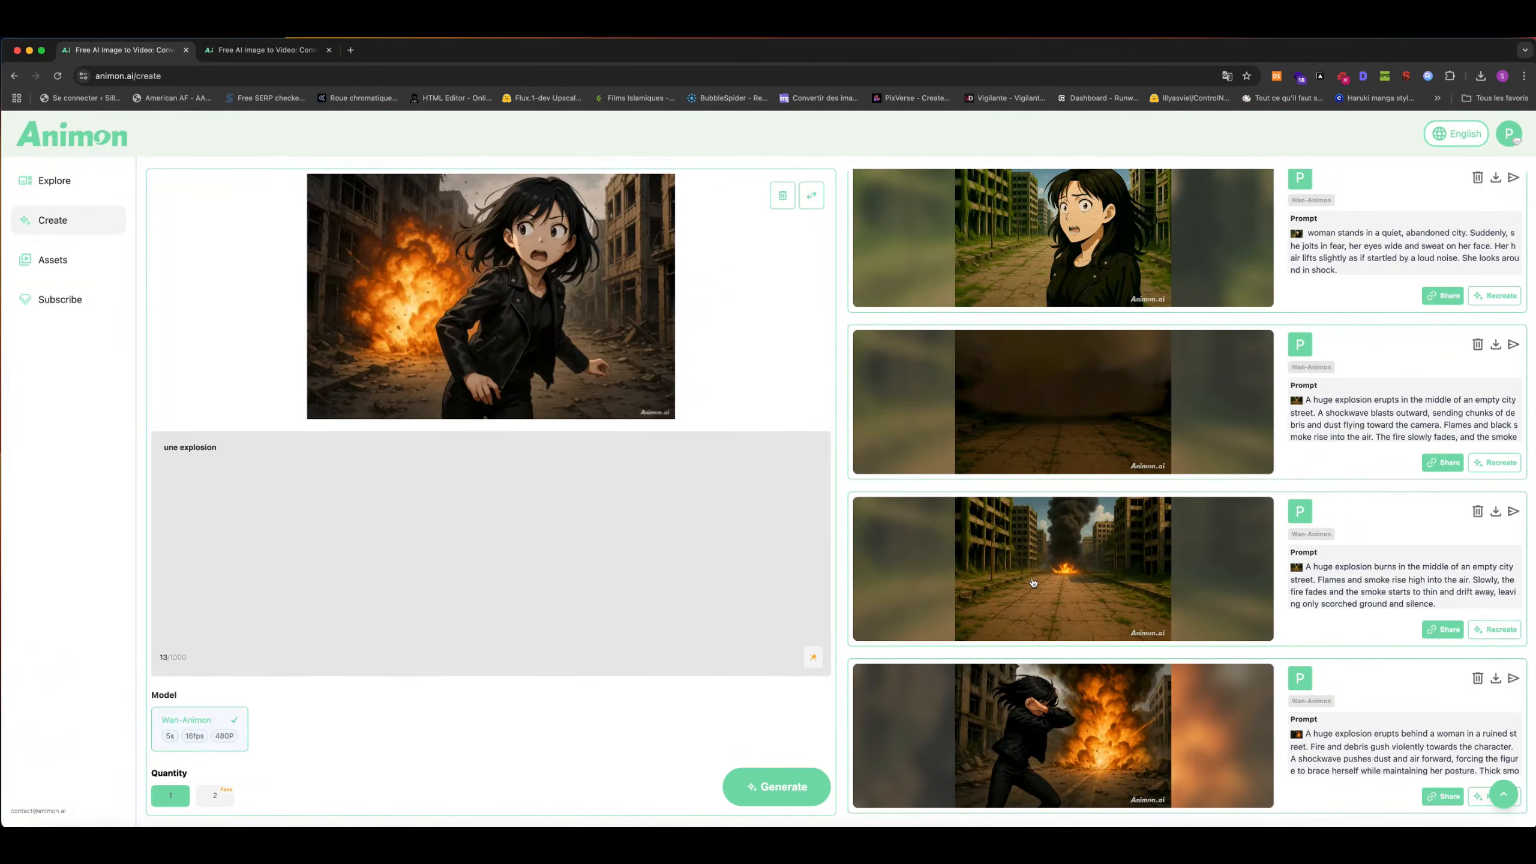
scroll(1033, 583, down, 1)
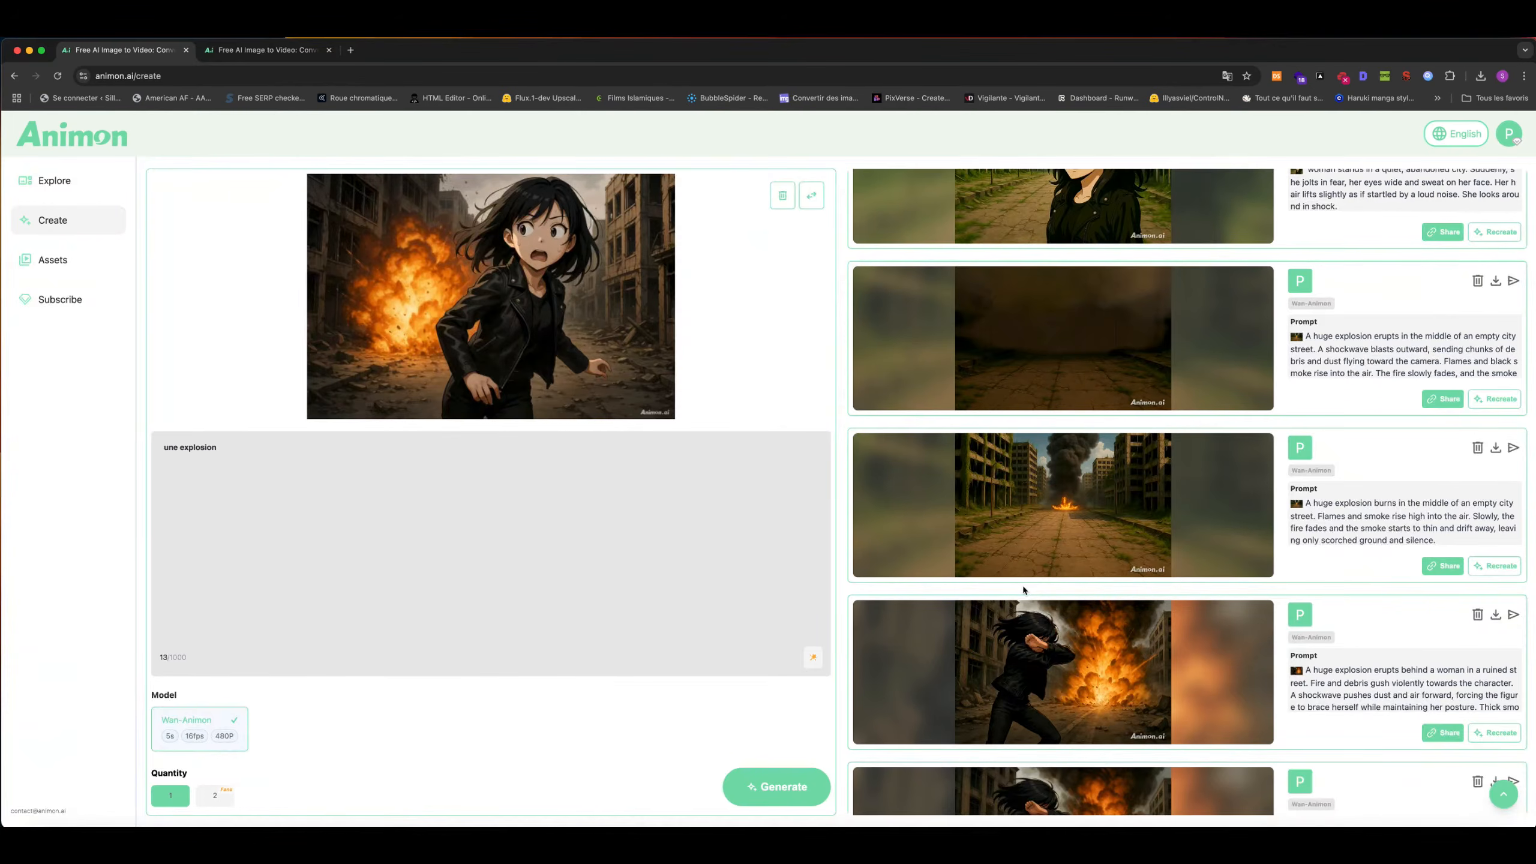
scroll(884, 492, up, 10)
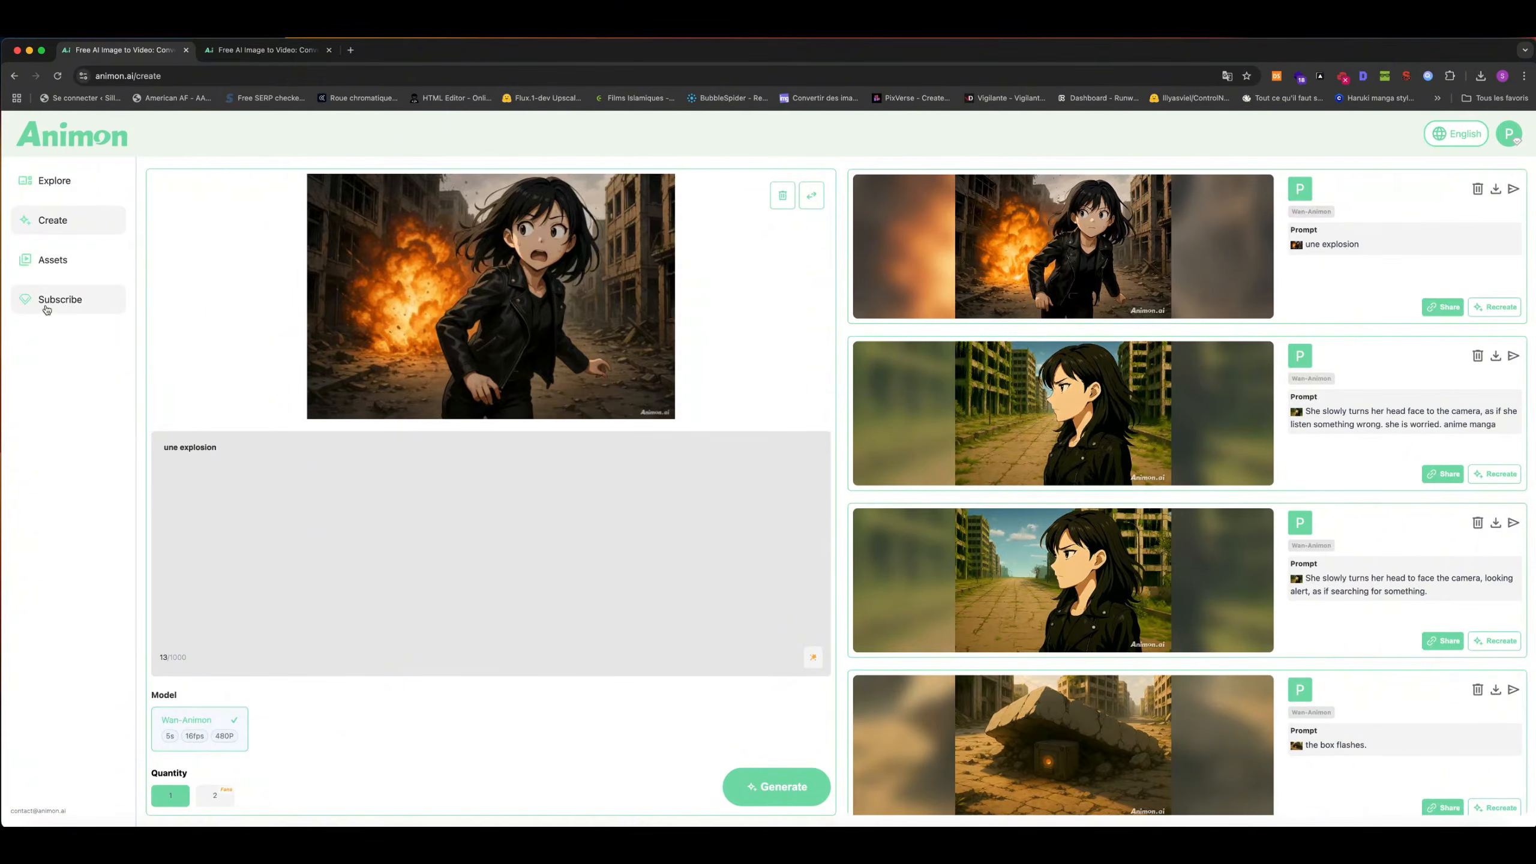
Open the My Assets library and preview yesterday's clips of the startled woman and the flashing box with their prompts.
click(49, 300)
click(50, 262)
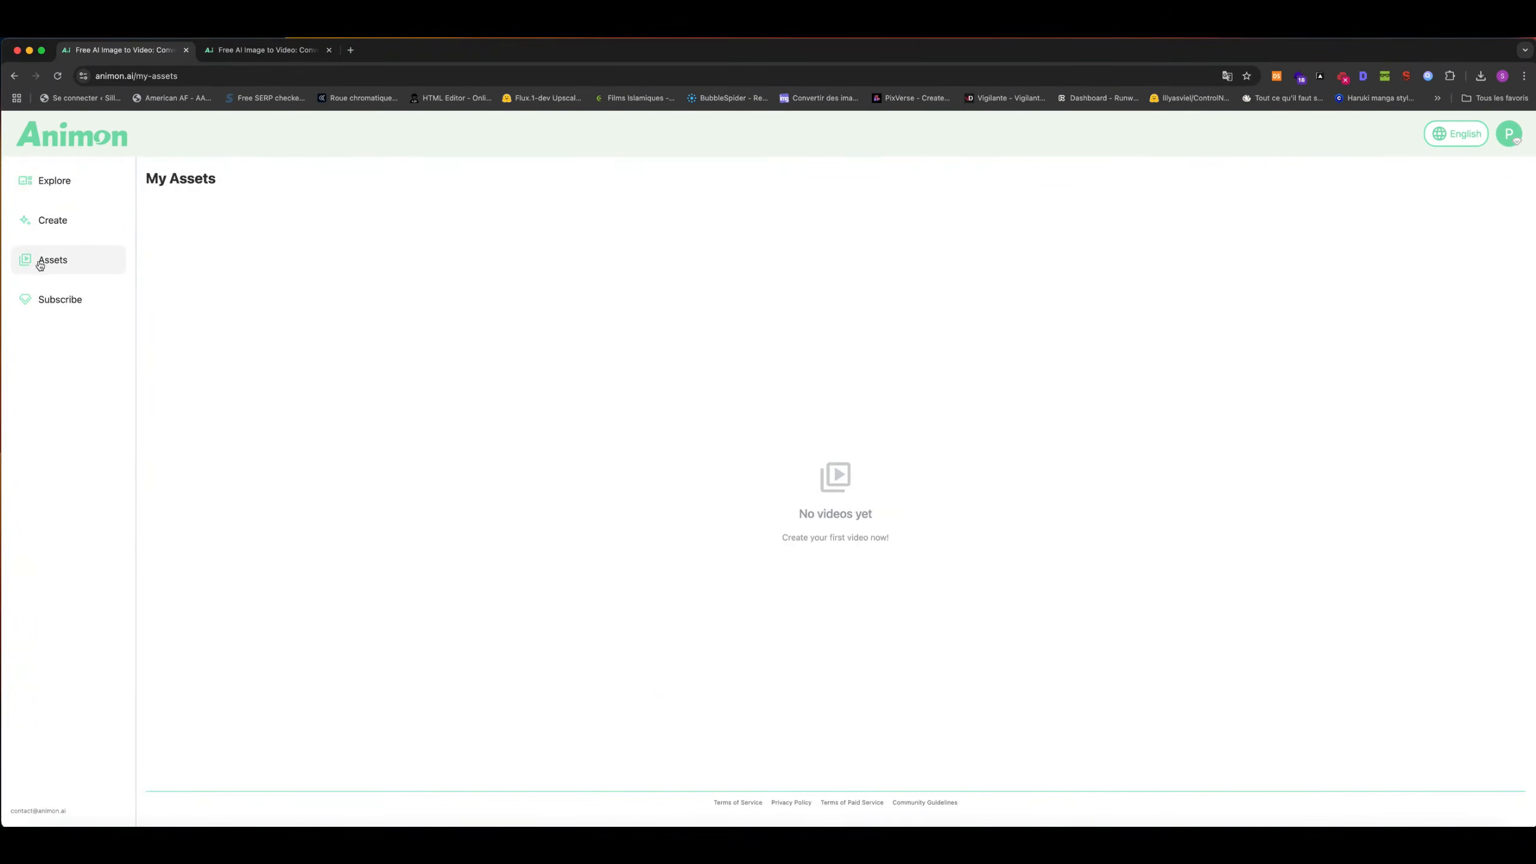
scroll(802, 402, down, 2)
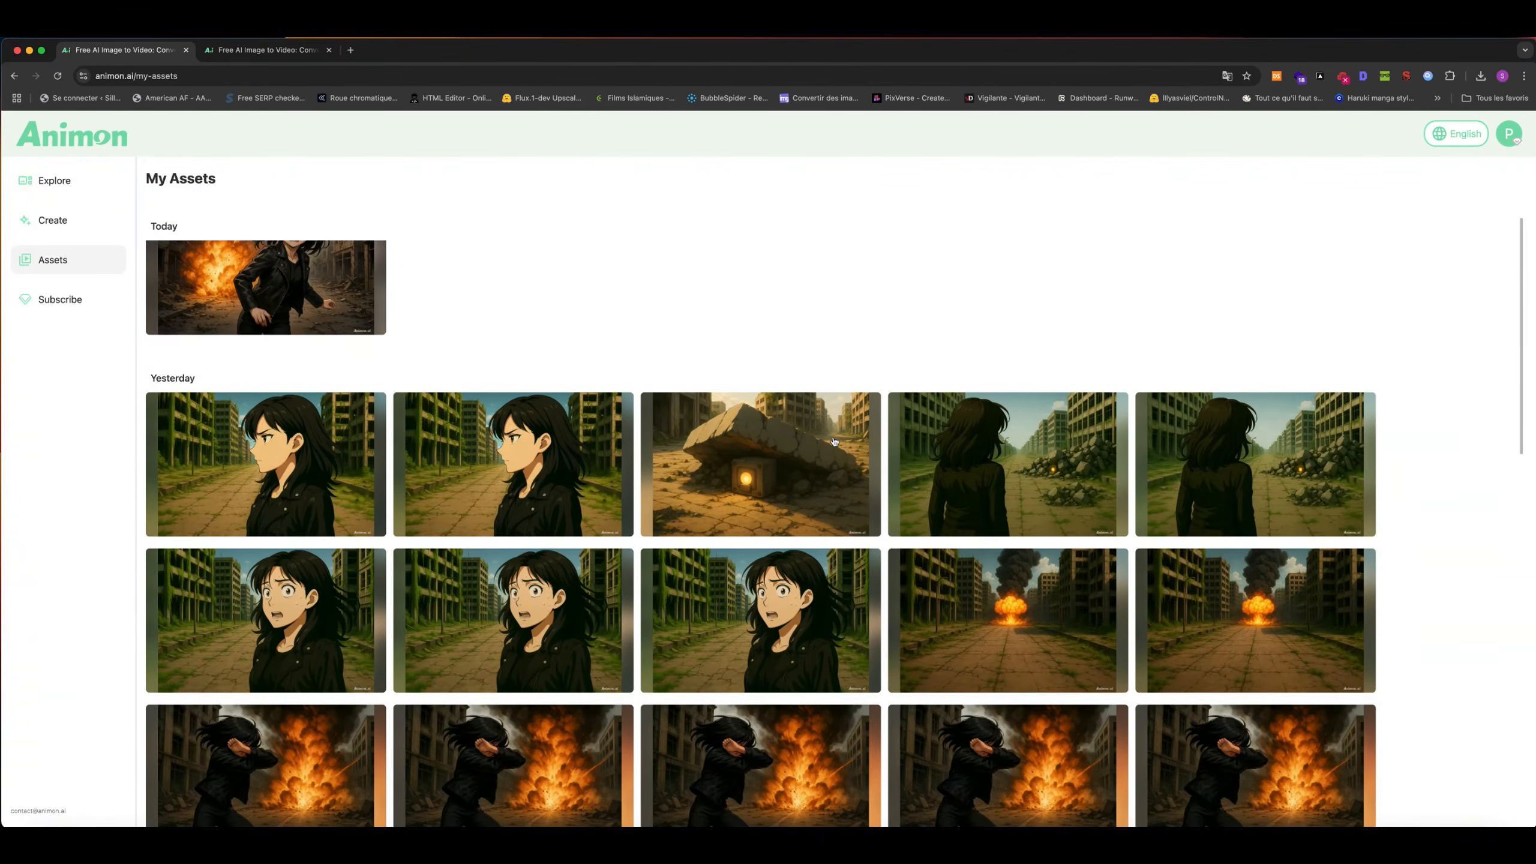
scroll(834, 441, down, 3)
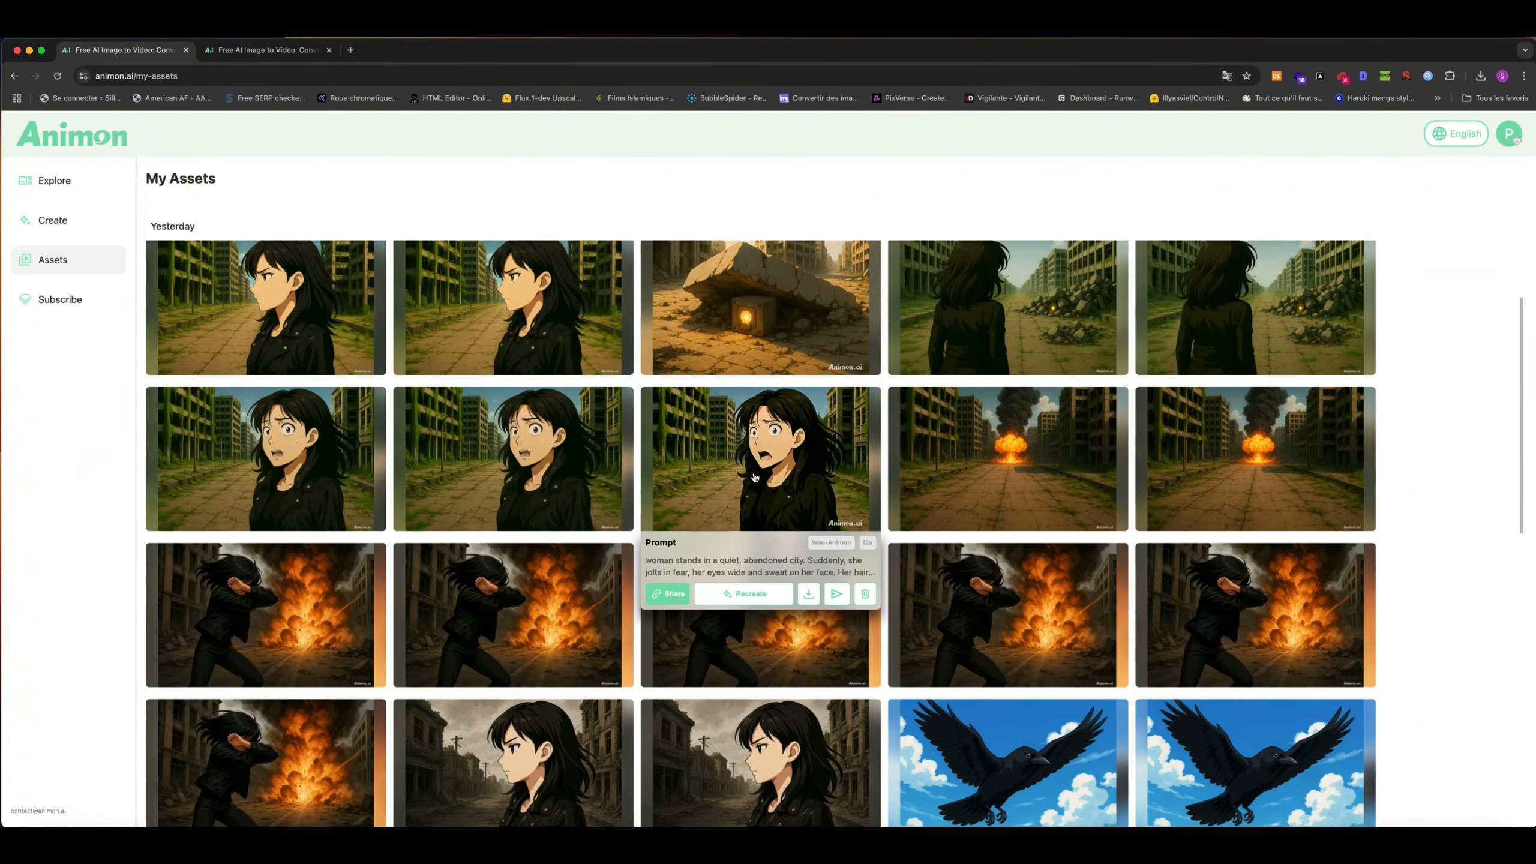
scroll(555, 429, down, 5)
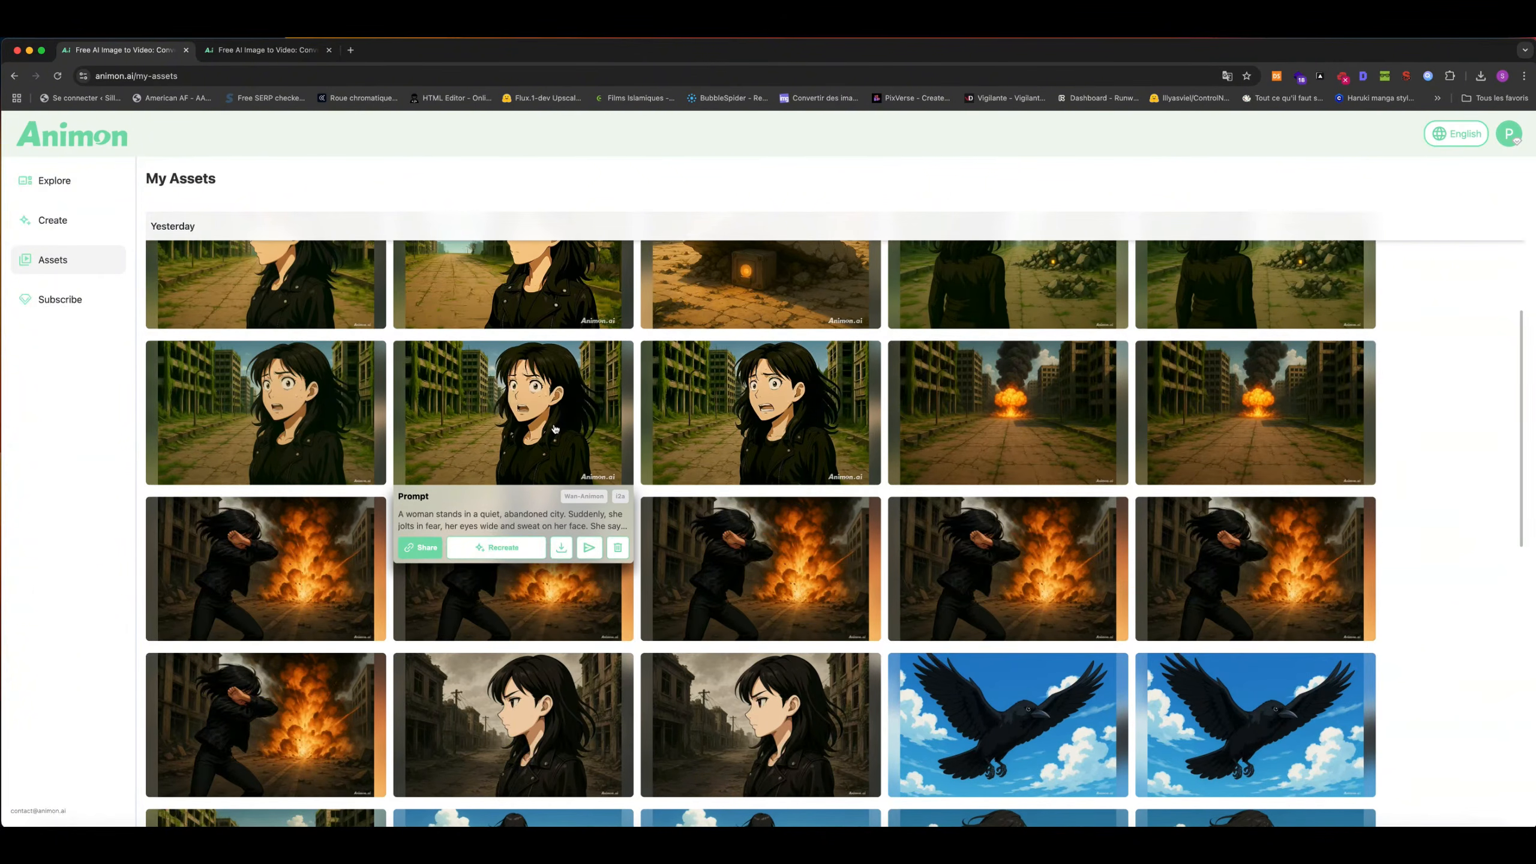
scroll(764, 453, up, 2)
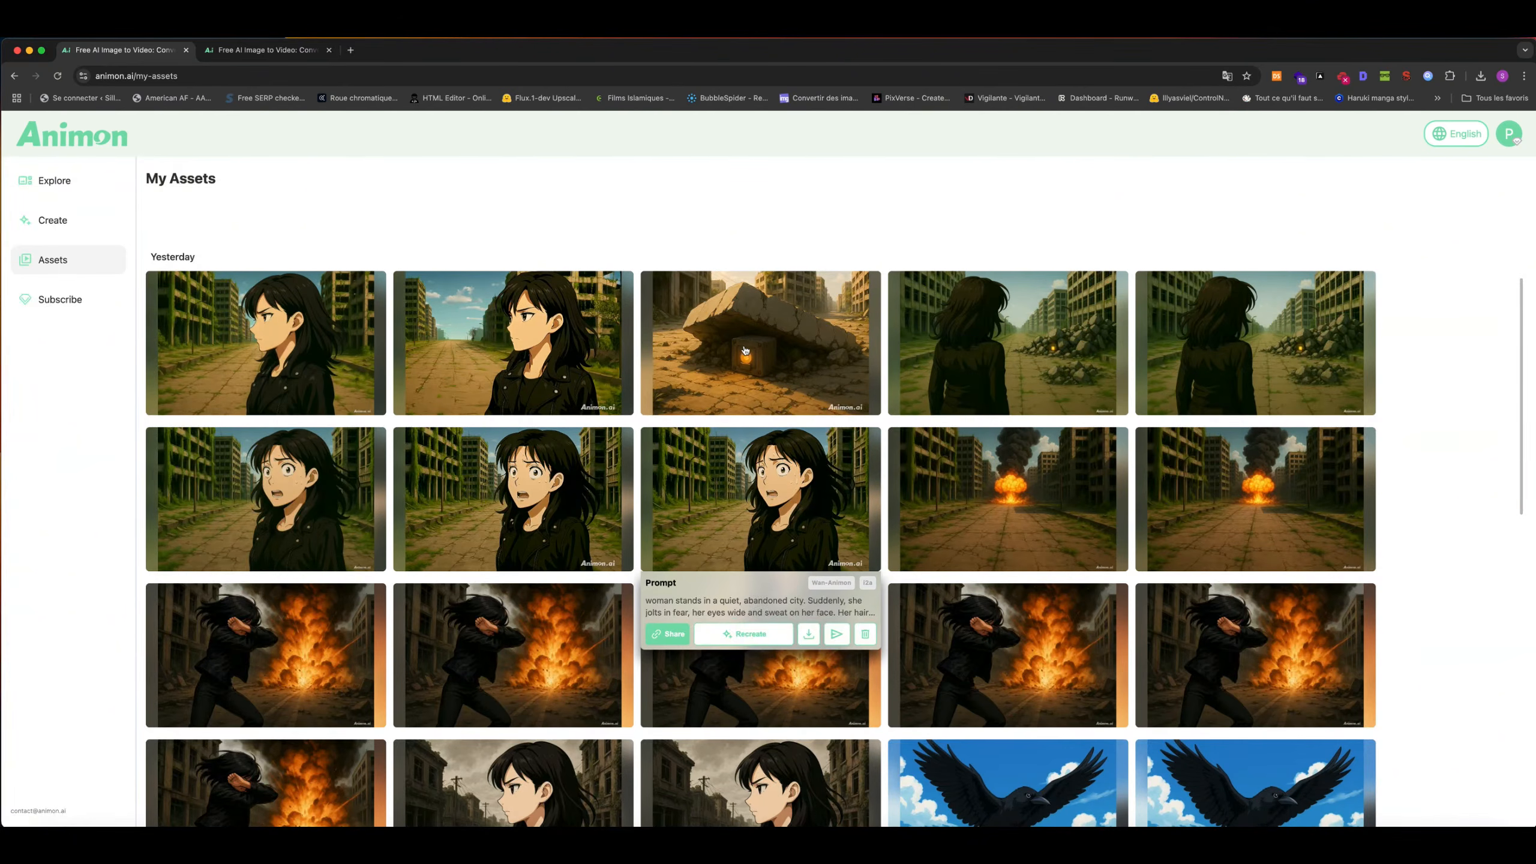
mouse_move(747, 351)
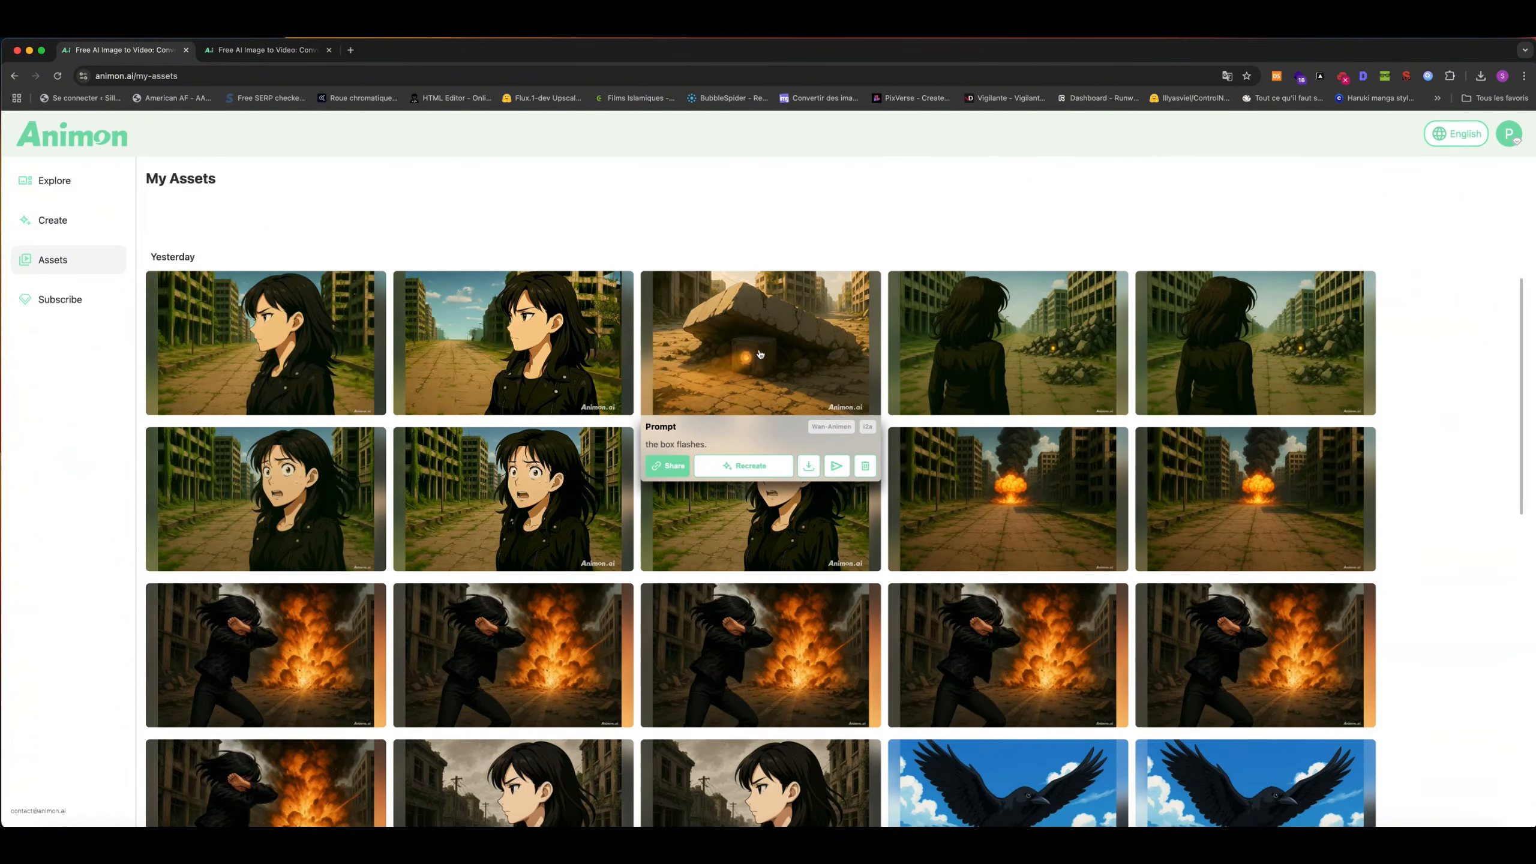
Browse the library to the May 14, 2025 motorcycle clips, then preview yesterday's explosion and rubble clips.
scroll(678, 471, down, 15)
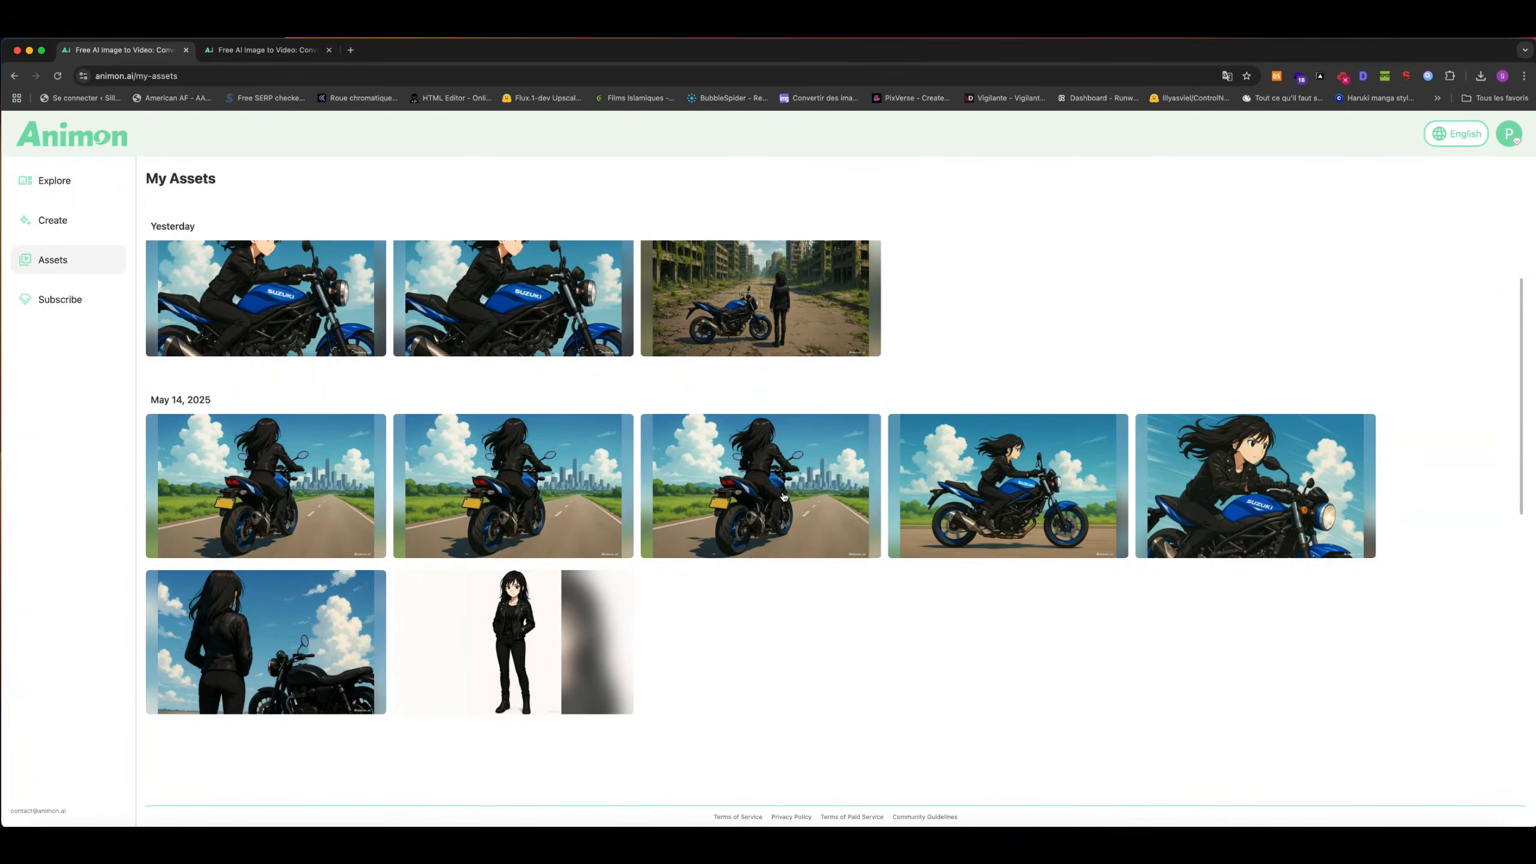
mouse_move(782, 497)
scroll(783, 497, up, 10)
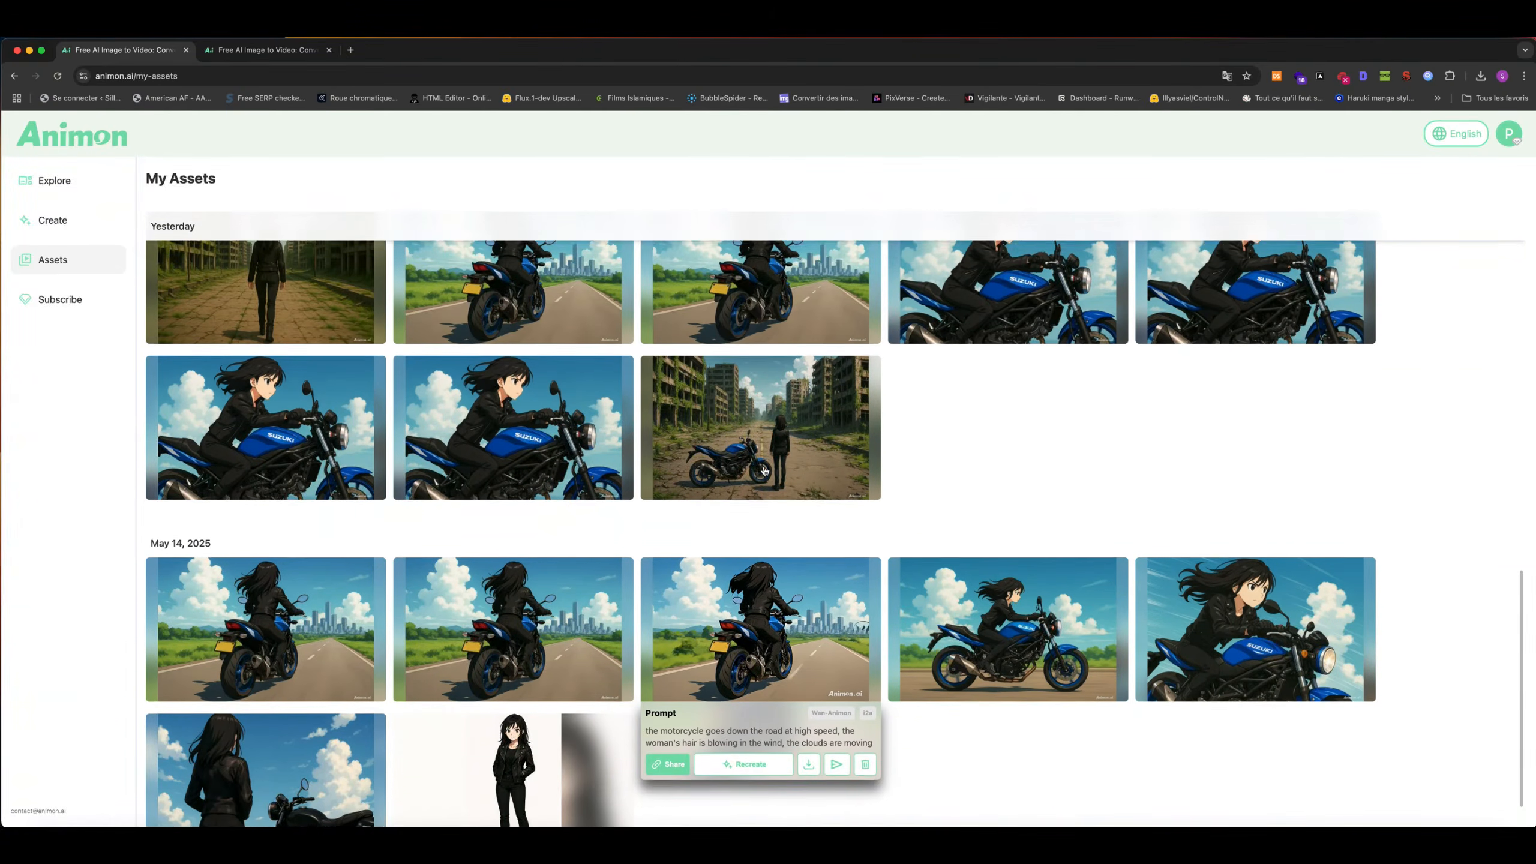
scroll(765, 471, up, 8)
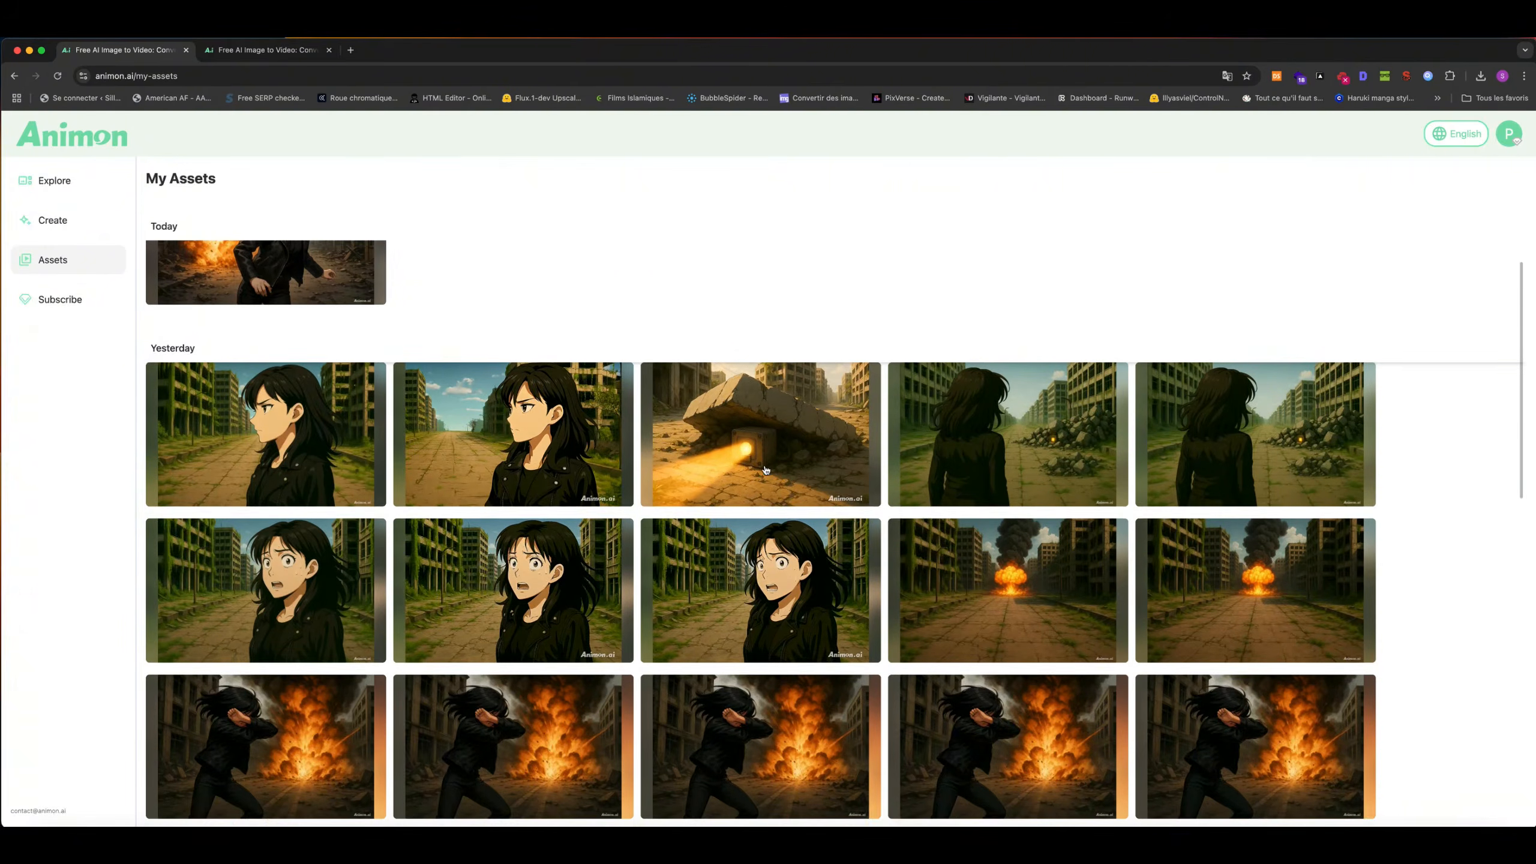
scroll(765, 471, down, 7)
scroll(764, 469, down, 3)
scroll(765, 470, up, 8)
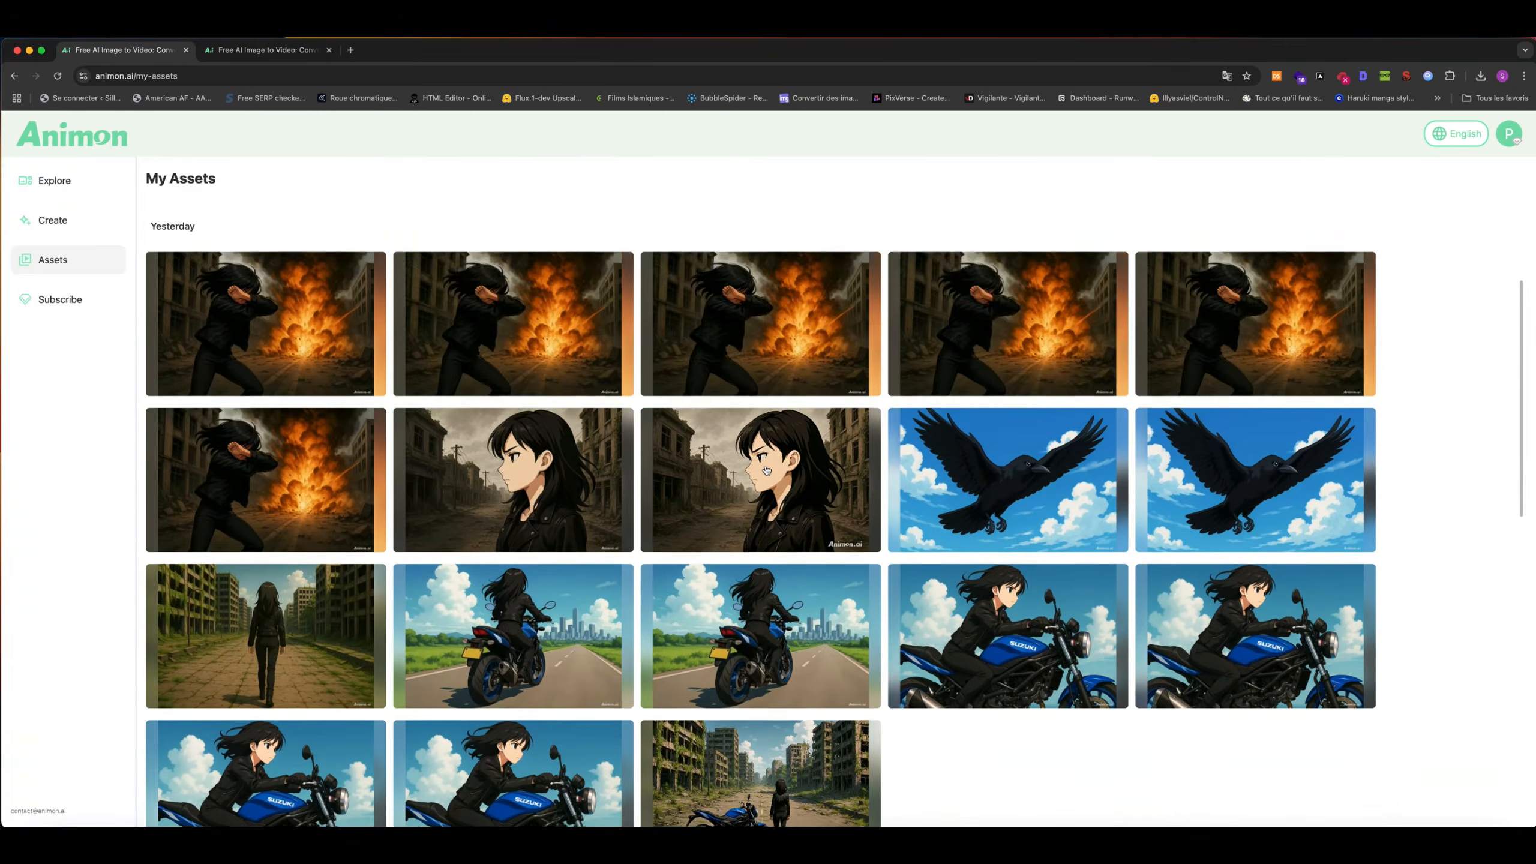
scroll(766, 469, up, 3)
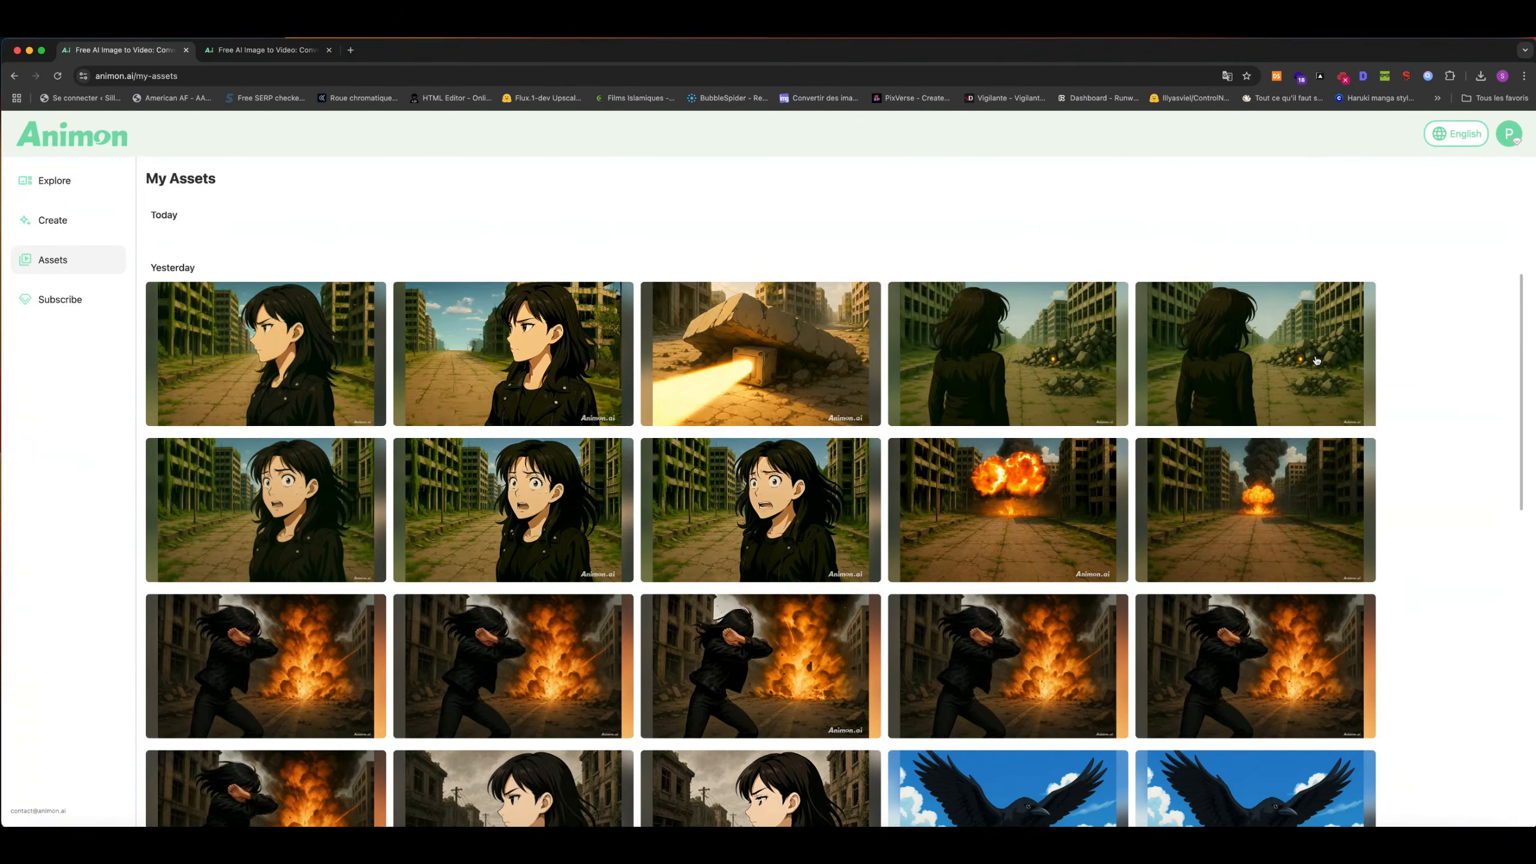
mouse_move(1300, 359)
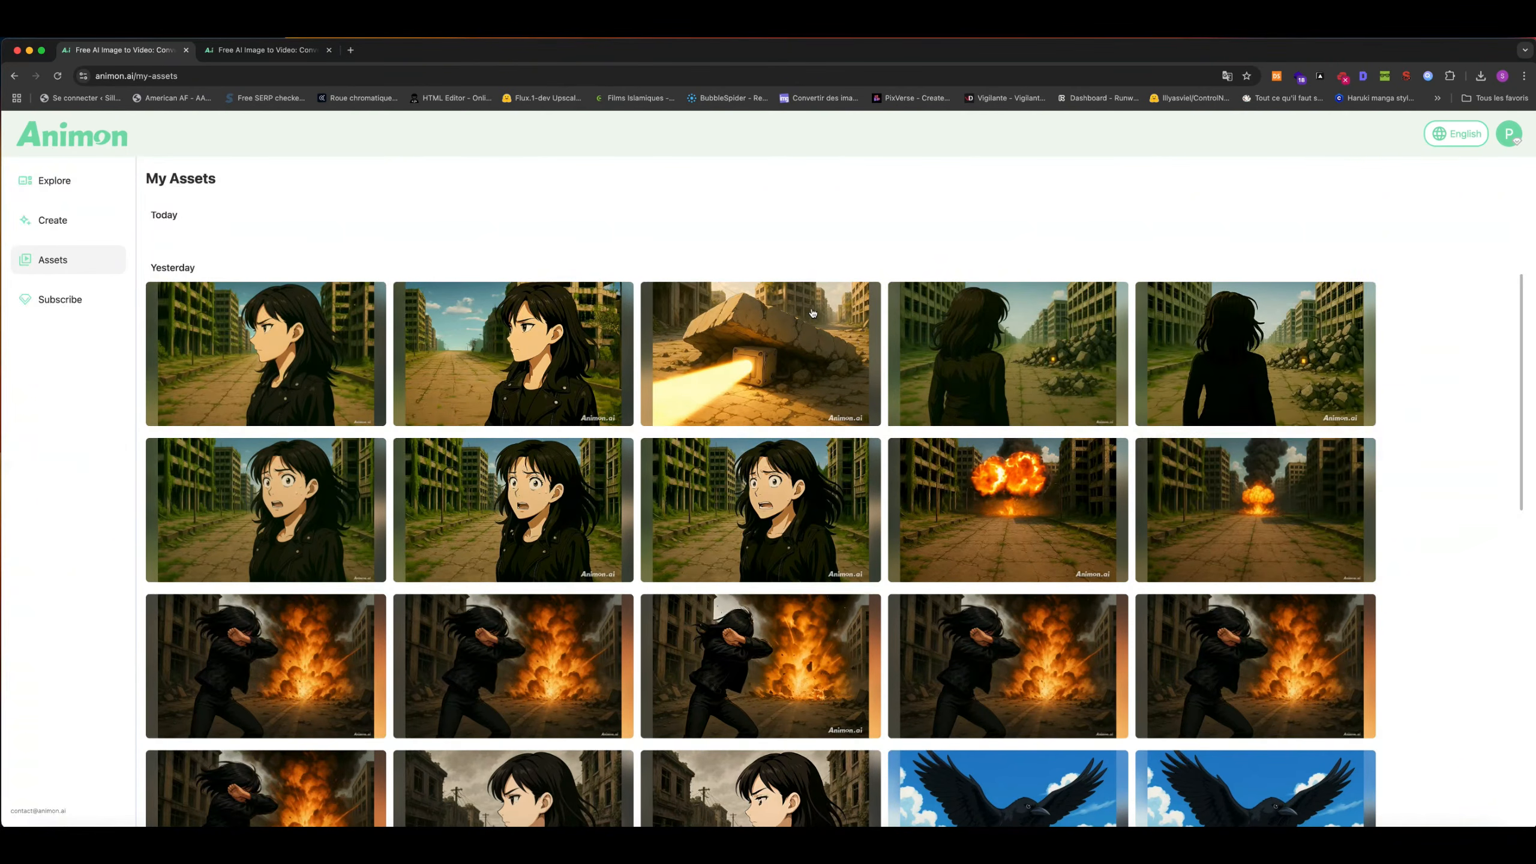